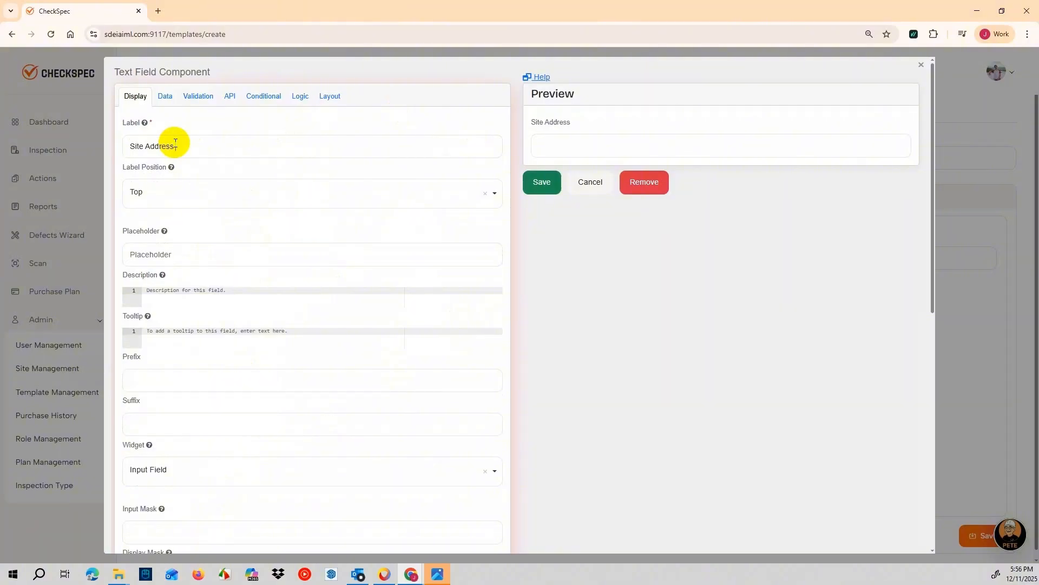
Save the Site Address text field and duplicate it below as a second text field labelled Inspector Name
{"action": "left_click", "coordinate": [540, 181]}
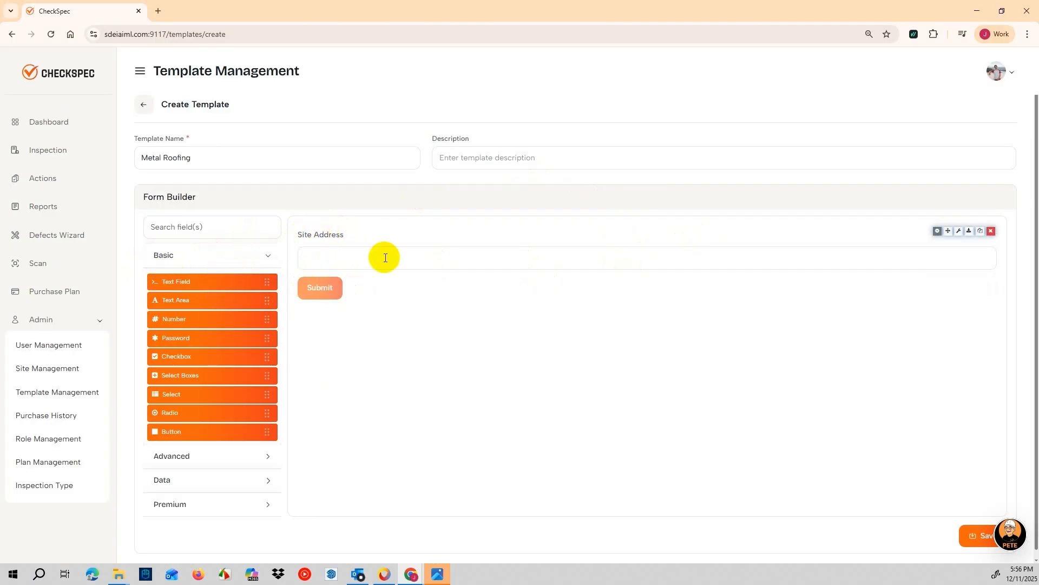
{"action": "left_click", "coordinate": [969, 231]}
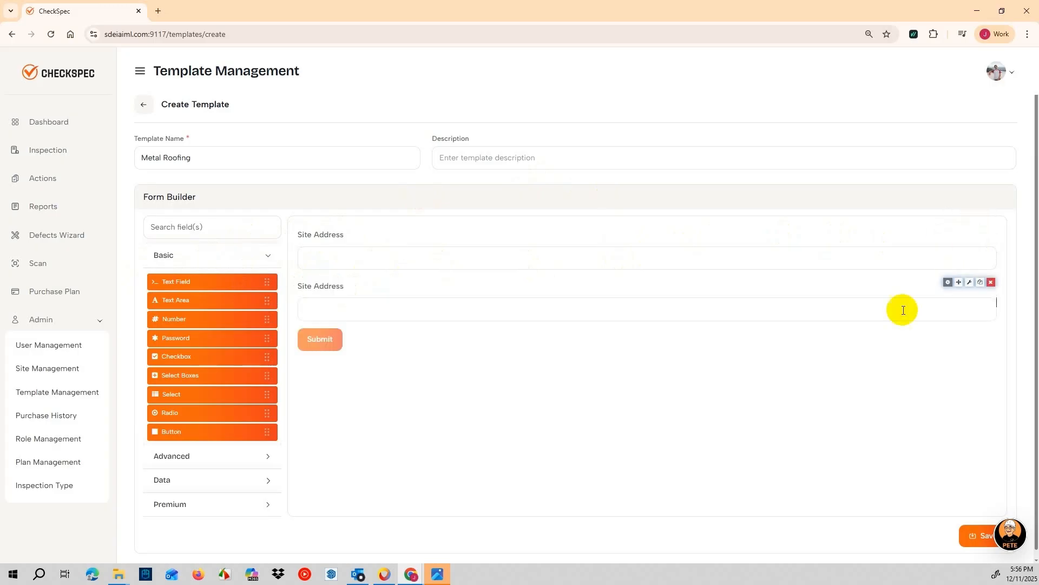
{"action": "left_click", "coordinate": [947, 282]}
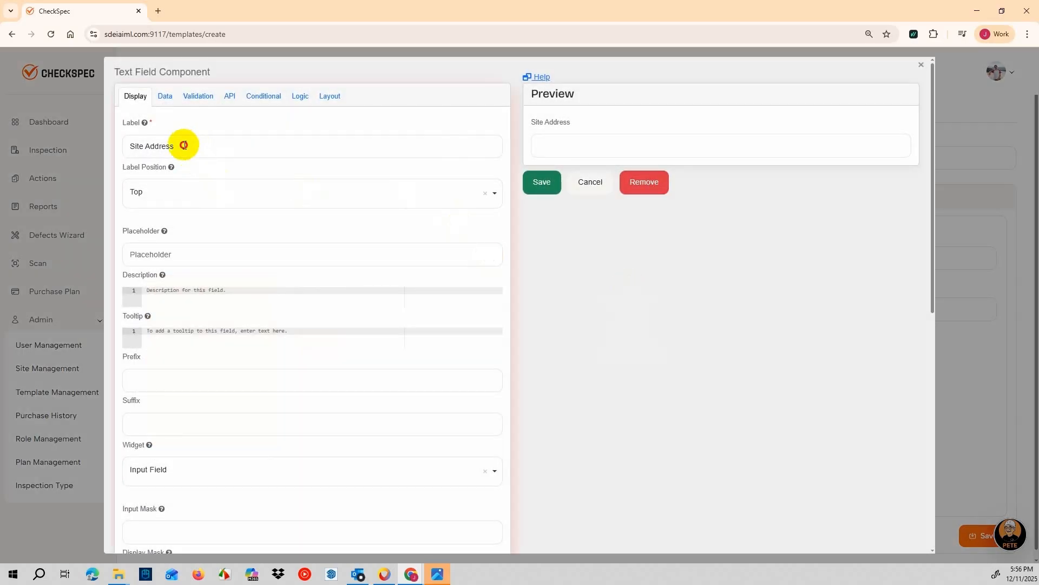
{"action": "left_click_drag", "start_coordinate": [184, 144], "coordinate": [127, 144]}
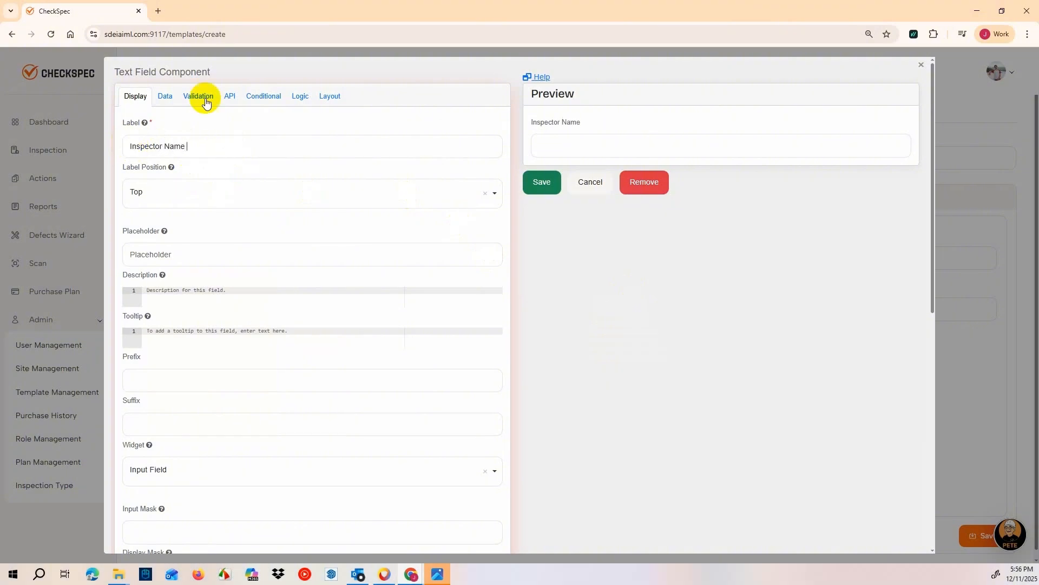
{"action": "left_click", "coordinate": [541, 182]}
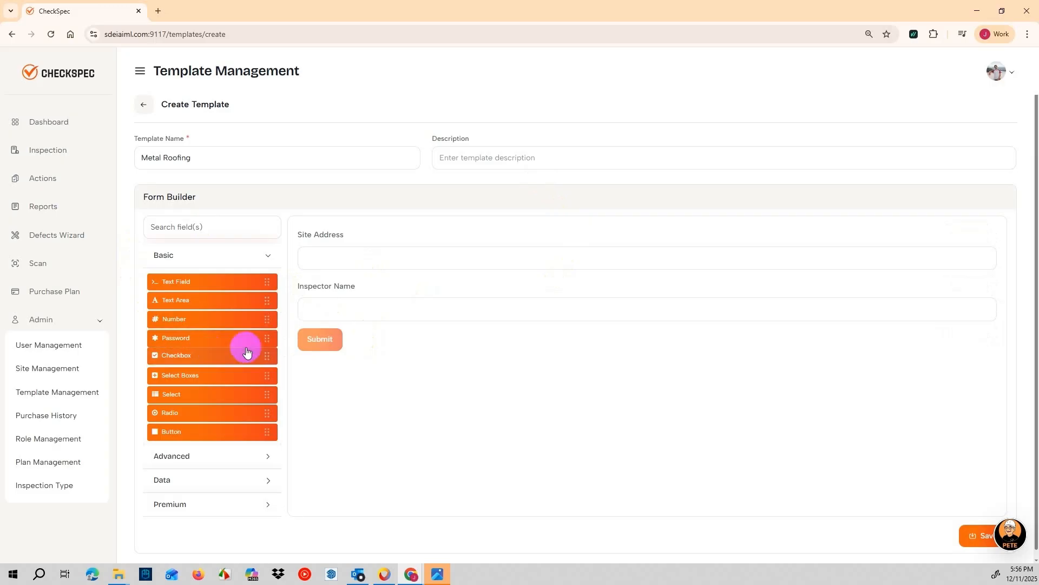
Add a Date / Time field below Inspector Name with the label "Date / Time Site work" and save it
{"action": "left_click", "coordinate": [173, 456]}
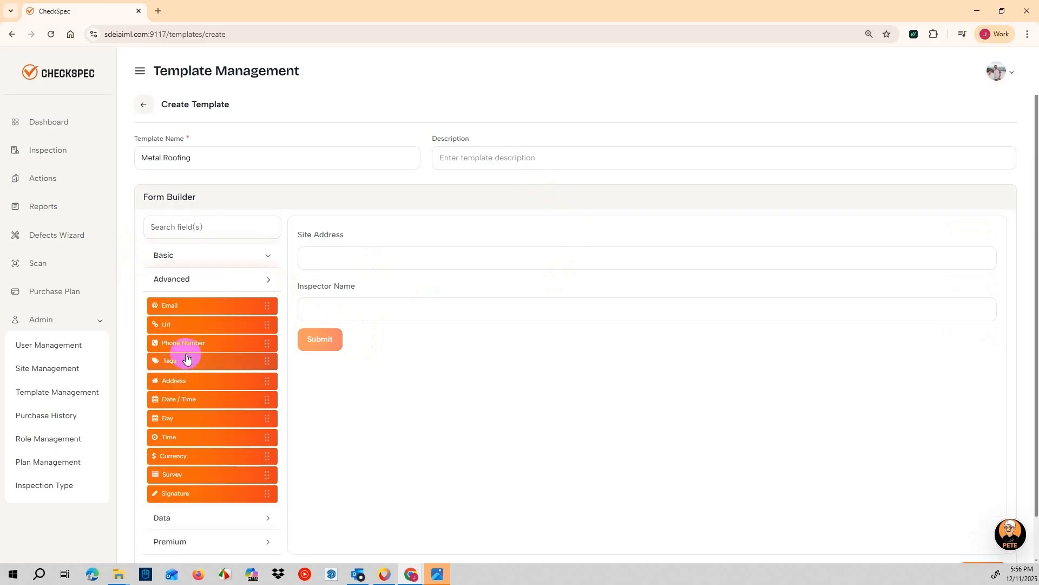
{"action": "left_click_drag", "start_coordinate": [175, 401], "coordinate": [343, 337]}
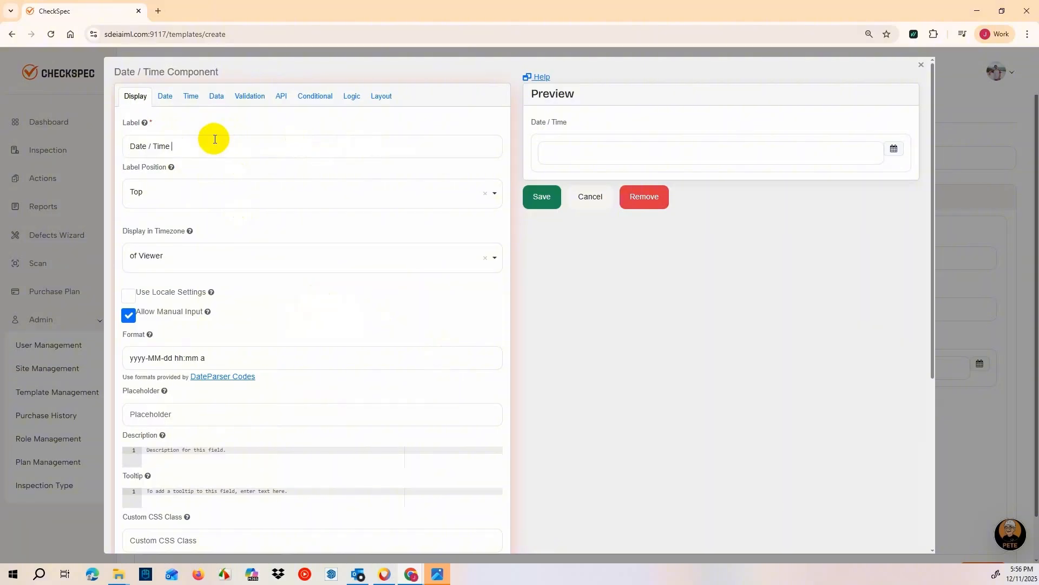
{"action": "type", "text": "Site work"}
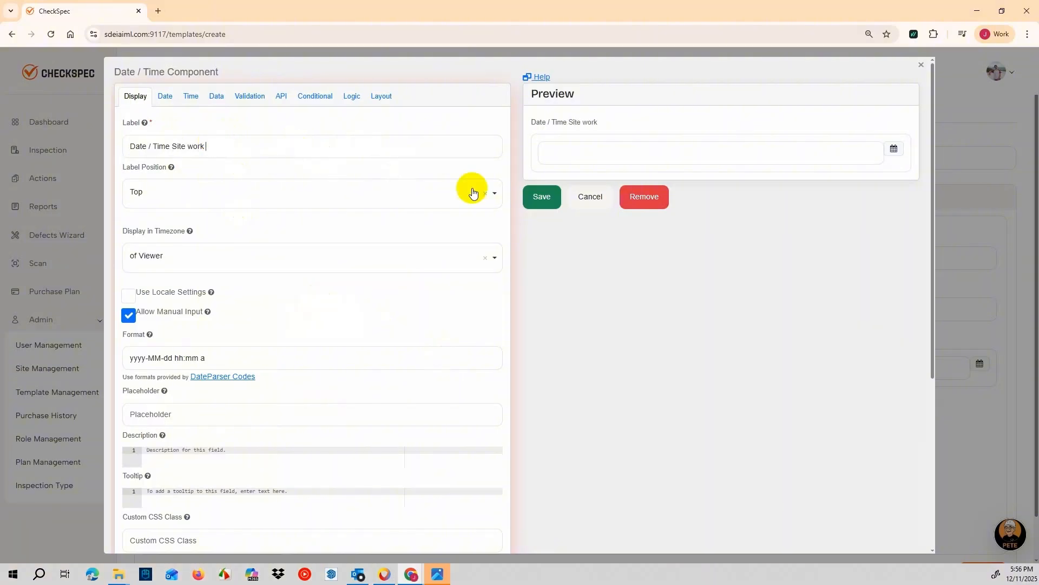
{"action": "left_click", "coordinate": [543, 198]}
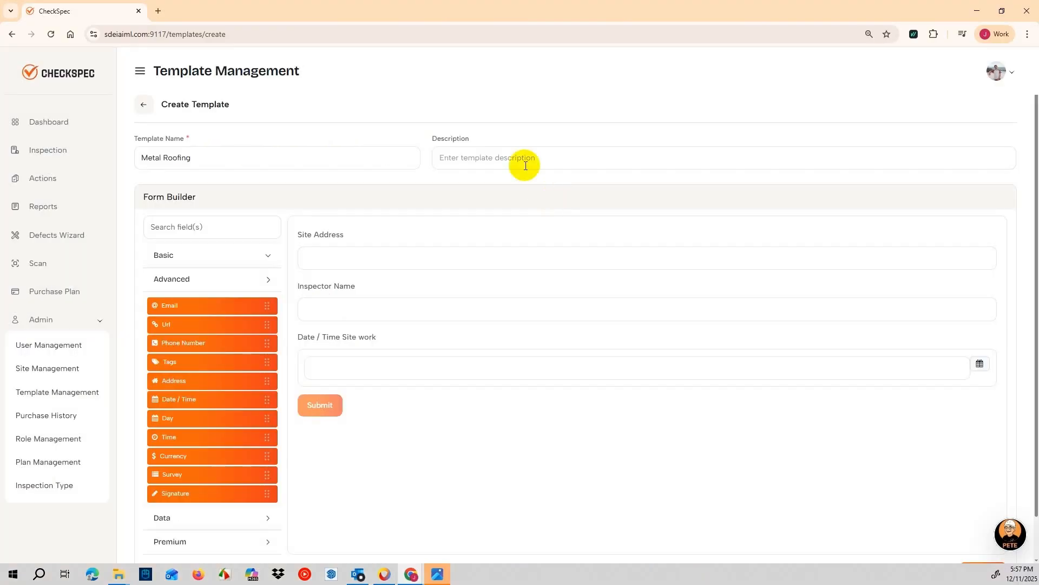
Duplicate the Date / Time Site work field and save the copy with the label "Date / Time Report Written"
{"action": "mouse_move", "coordinate": [897, 356]}
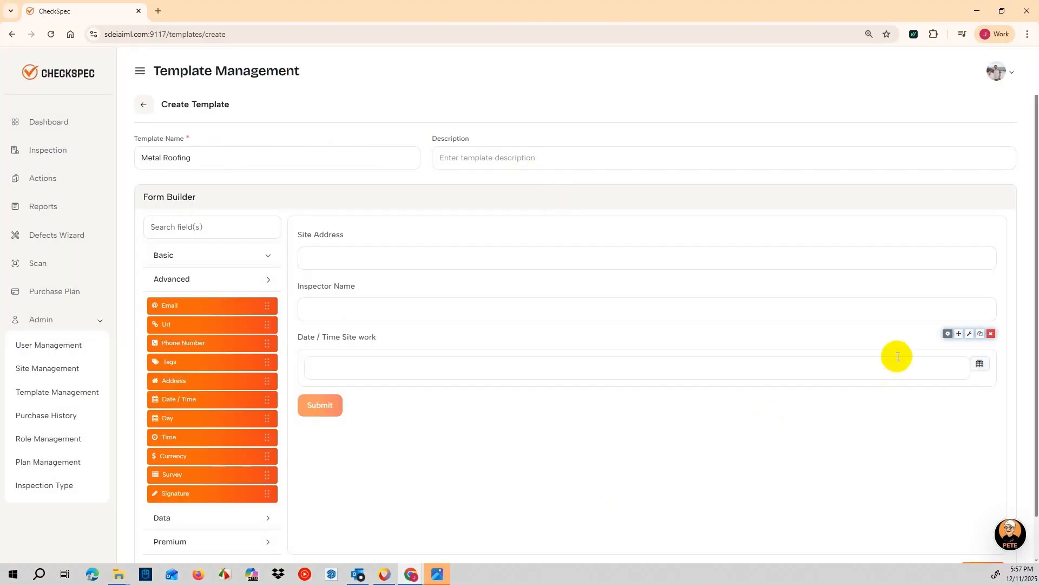
{"action": "left_click", "coordinate": [980, 334]}
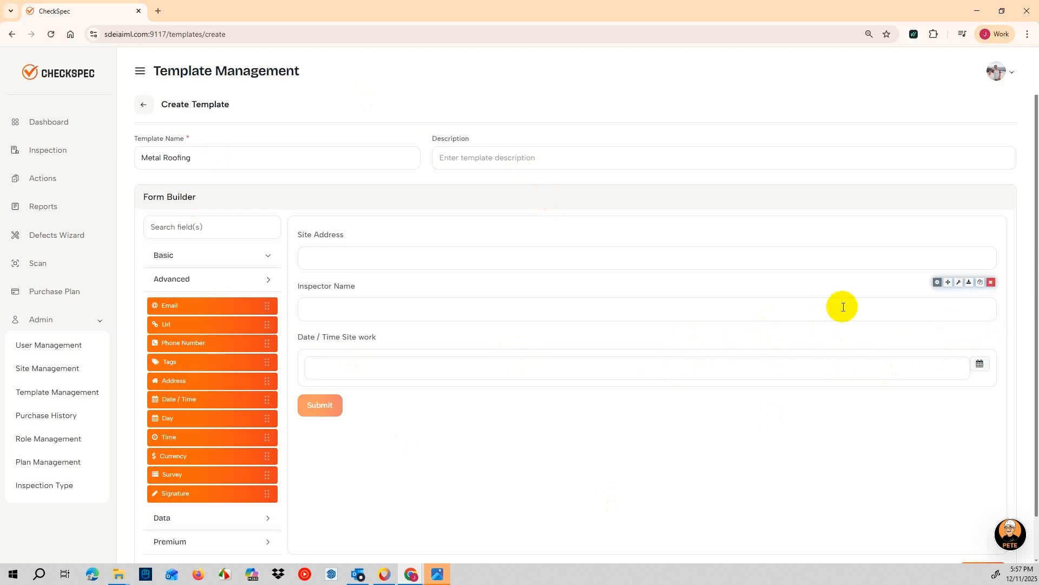
{"action": "left_click", "coordinate": [969, 334]}
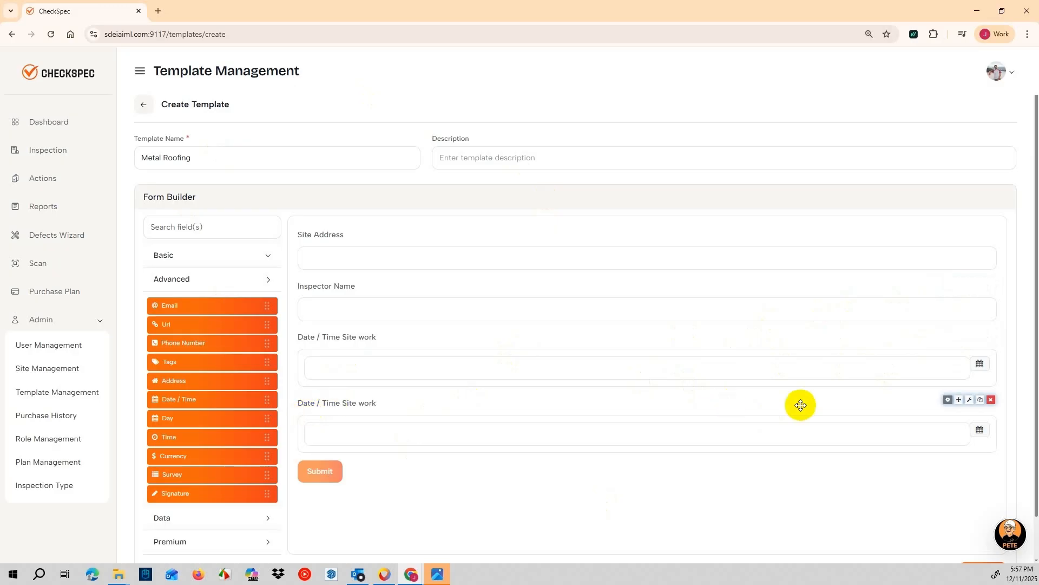
{"action": "left_click", "coordinate": [947, 399]}
{"action": "left_click", "coordinate": [211, 145]}
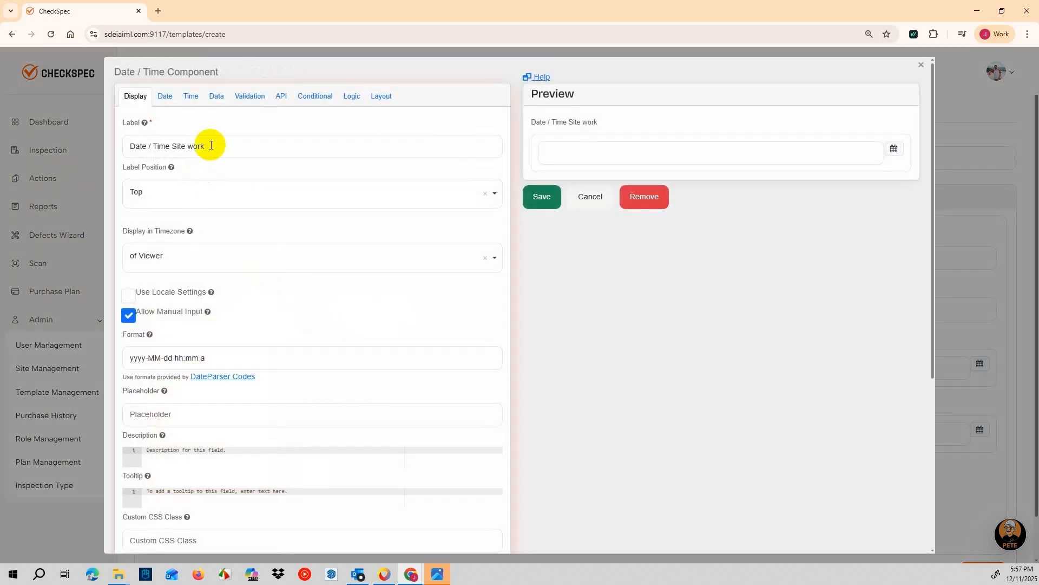
{"action": "left_click_drag", "start_coordinate": [210, 145], "coordinate": [174, 144]}
{"action": "left_click", "coordinate": [543, 198]}
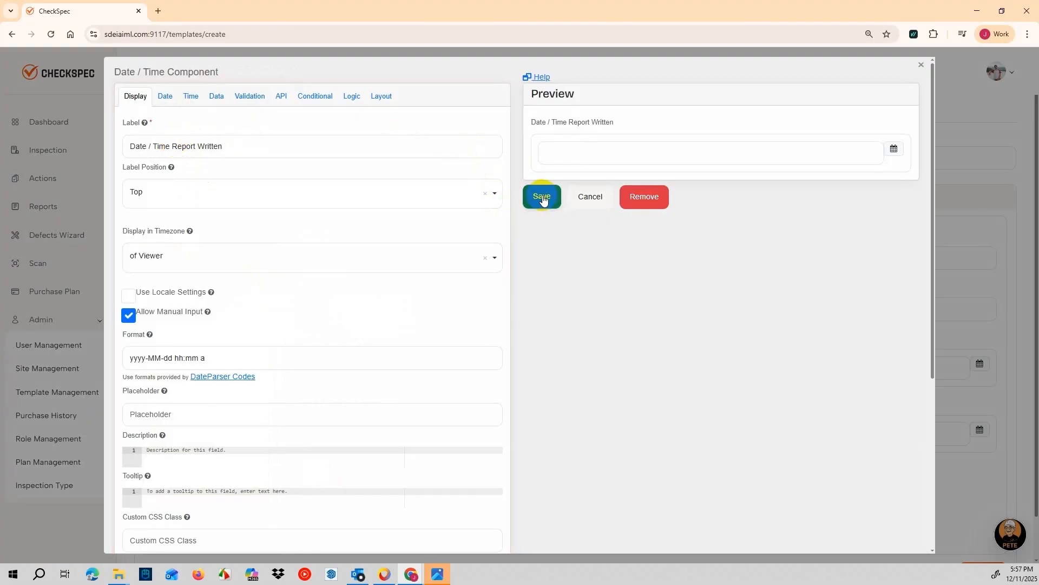
{"action": "left_click", "coordinate": [543, 196]}
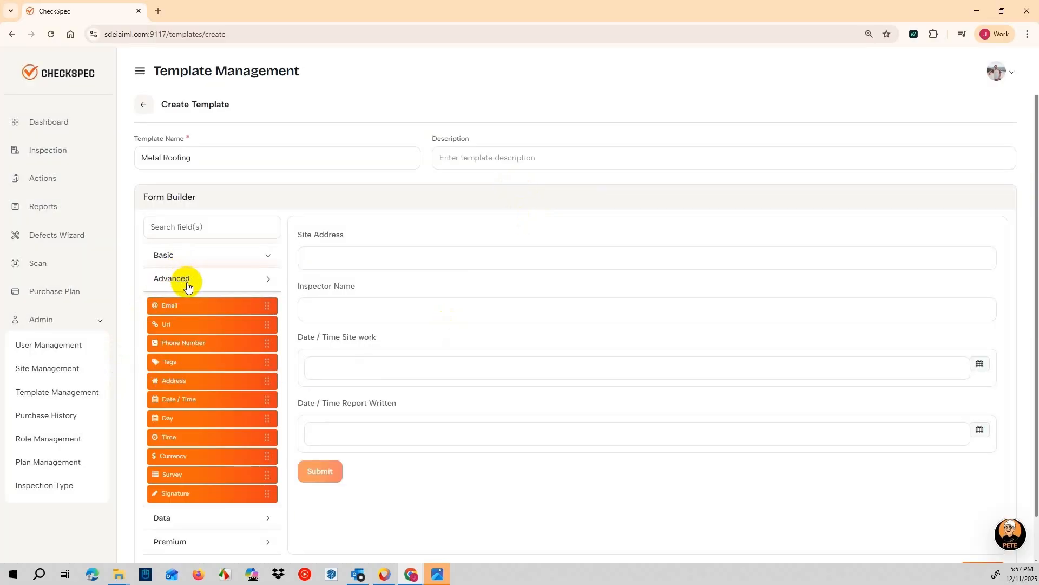
Add a File upload field below the Date / Time Report Written field, labelled "Upload Roof plans", and save it
{"action": "scroll", "coordinate": [206, 325], "scroll_direction": "down", "scroll_amount": 1}
{"action": "left_click", "coordinate": [202, 493]}
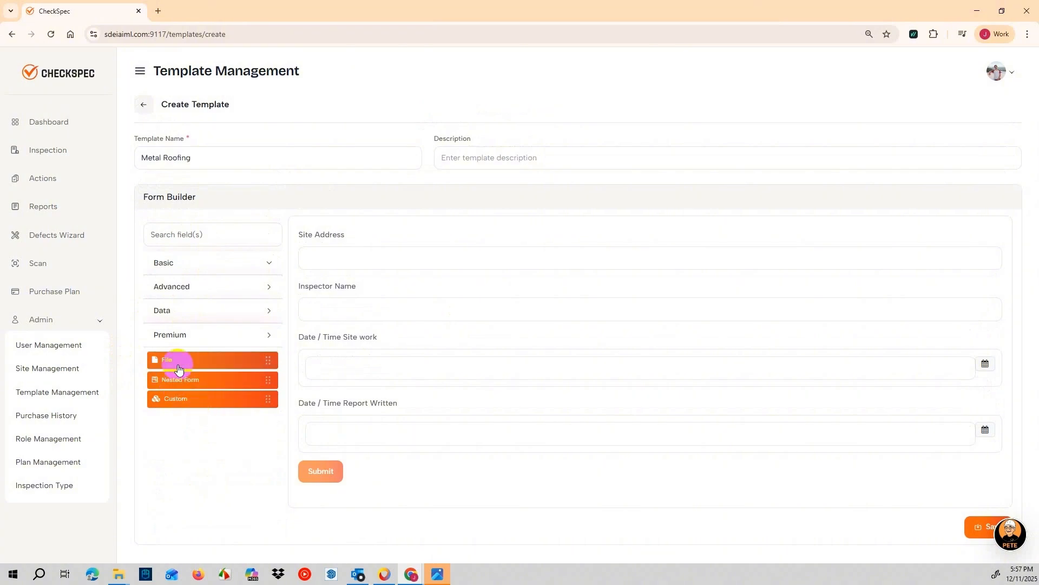
{"action": "left_click_drag", "start_coordinate": [182, 362], "coordinate": [398, 467]}
{"action": "left_click", "coordinate": [162, 146]}
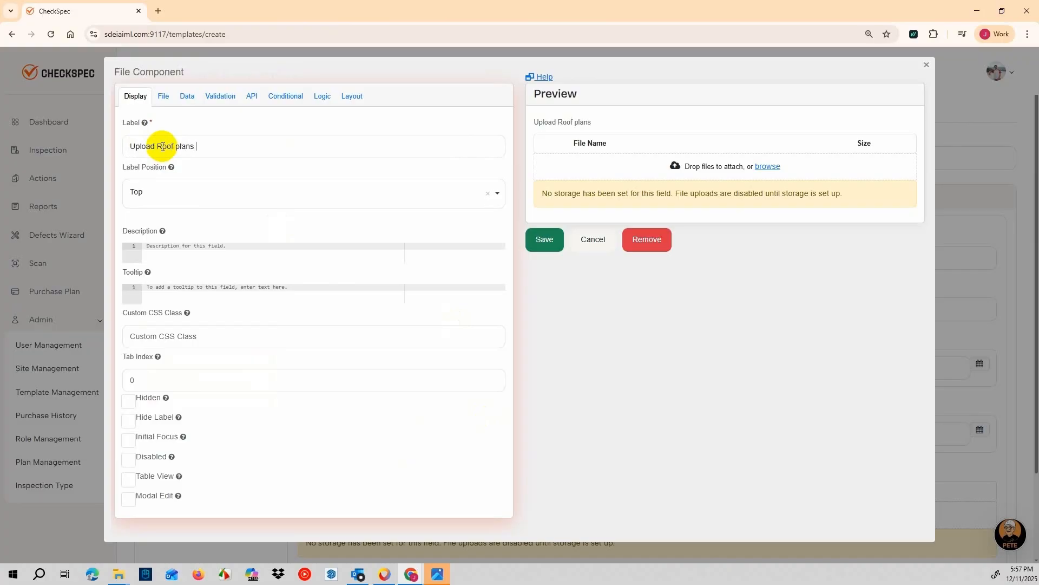
{"action": "left_click", "coordinate": [550, 245]}
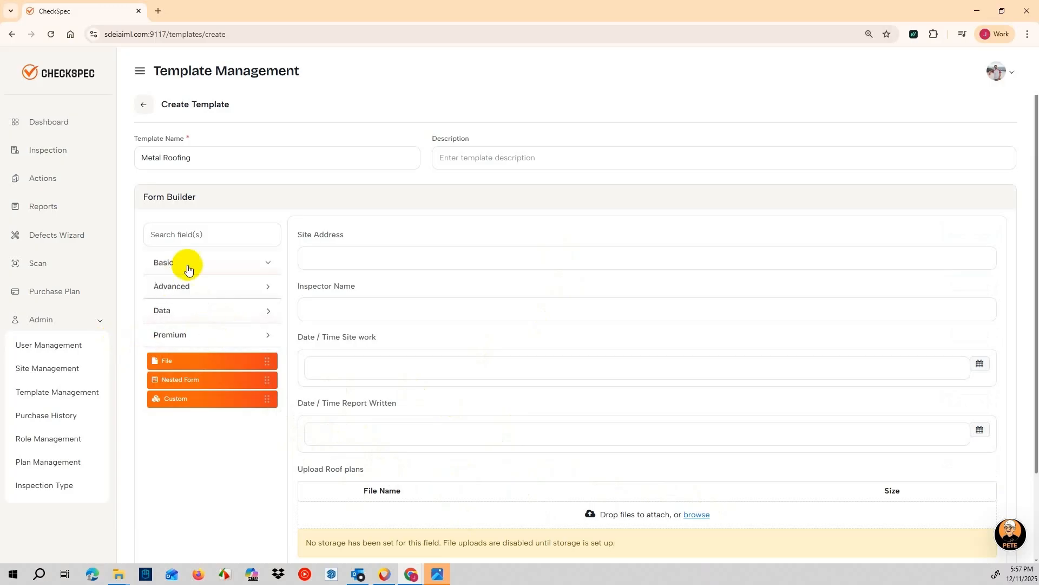
Add a Time field labelled "Arrival onsite" between Date / Time Report Written and Upload Roof plans and save it
{"action": "left_click", "coordinate": [179, 286]}
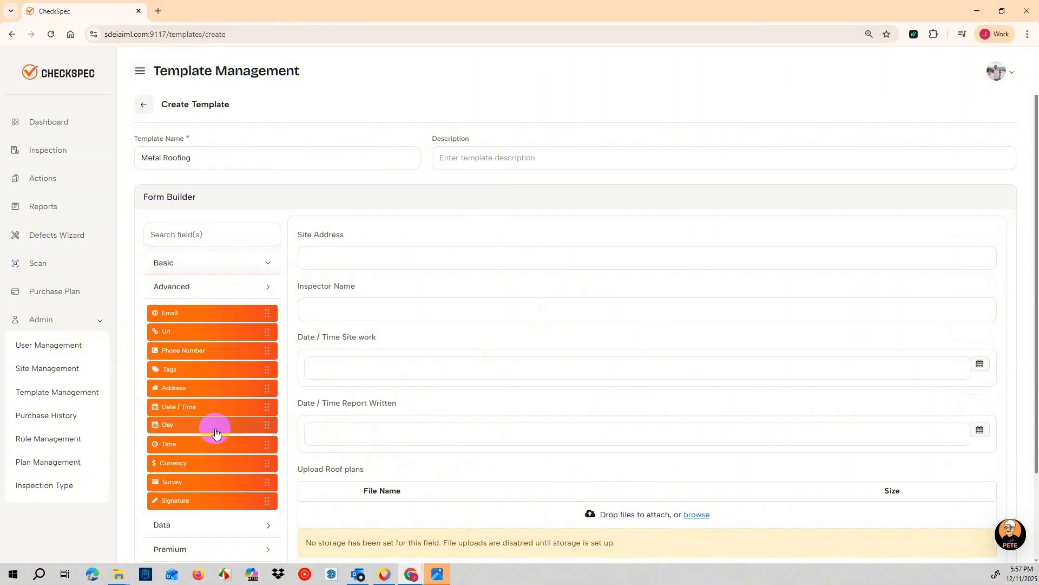
{"action": "left_click_drag", "start_coordinate": [181, 443], "coordinate": [401, 457]}
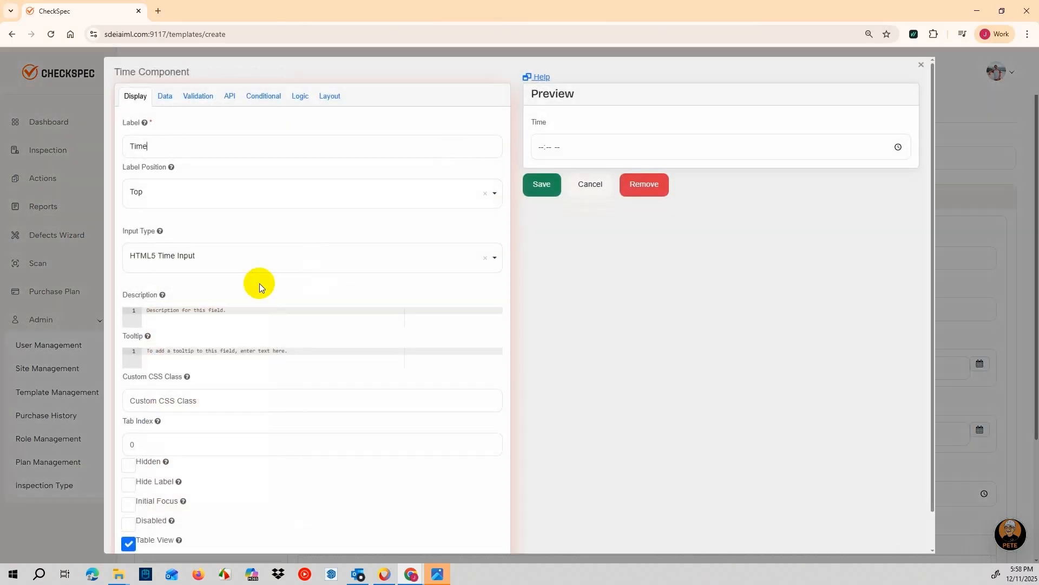
{"action": "left_click", "coordinate": [184, 147]}
{"action": "key", "text": "BackSpace"}
{"action": "key", "text": "BackSpace"}
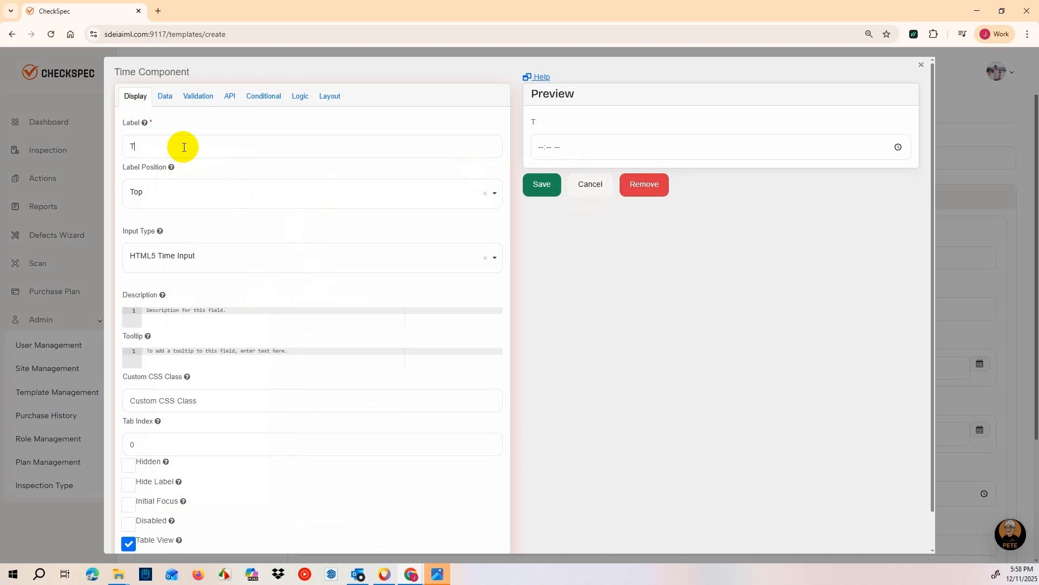
{"action": "key", "text": "BackSpace"}
{"action": "type", "text": "Arrival onsite"}
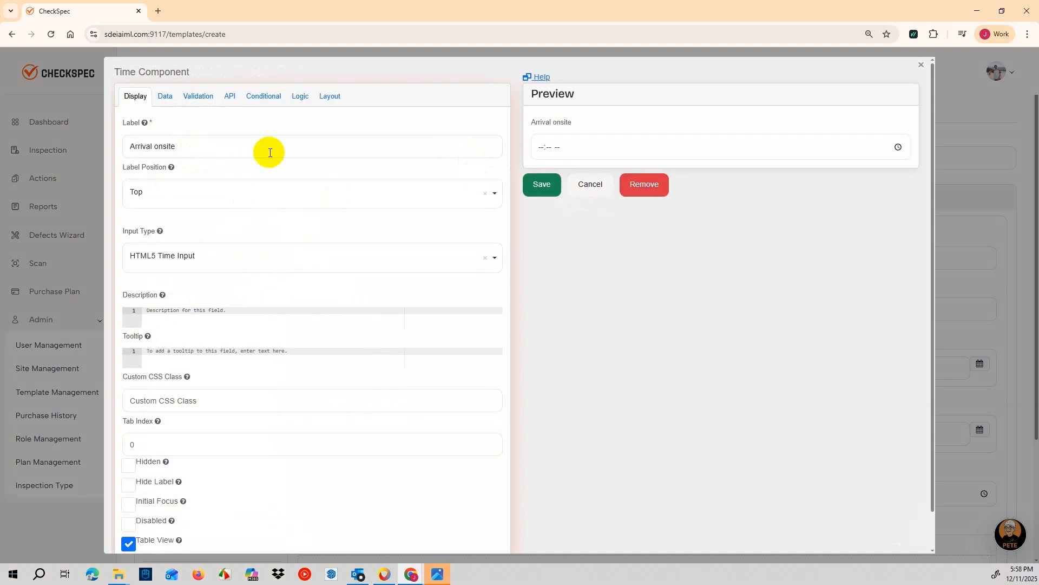
{"action": "left_click", "coordinate": [540, 185]}
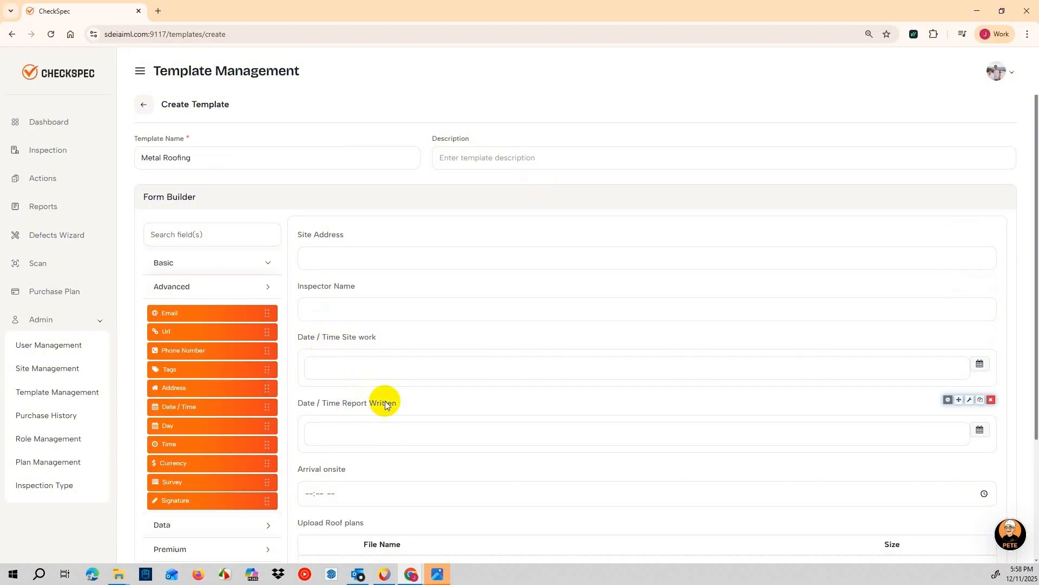
Reorder the fields below Inspector Name to Date / Time Report Written, Arrival onsite, Date / Time Site work
{"action": "left_click_drag", "start_coordinate": [385, 403], "coordinate": [409, 474]}
{"action": "left_click_drag", "start_coordinate": [387, 399], "coordinate": [372, 454]}
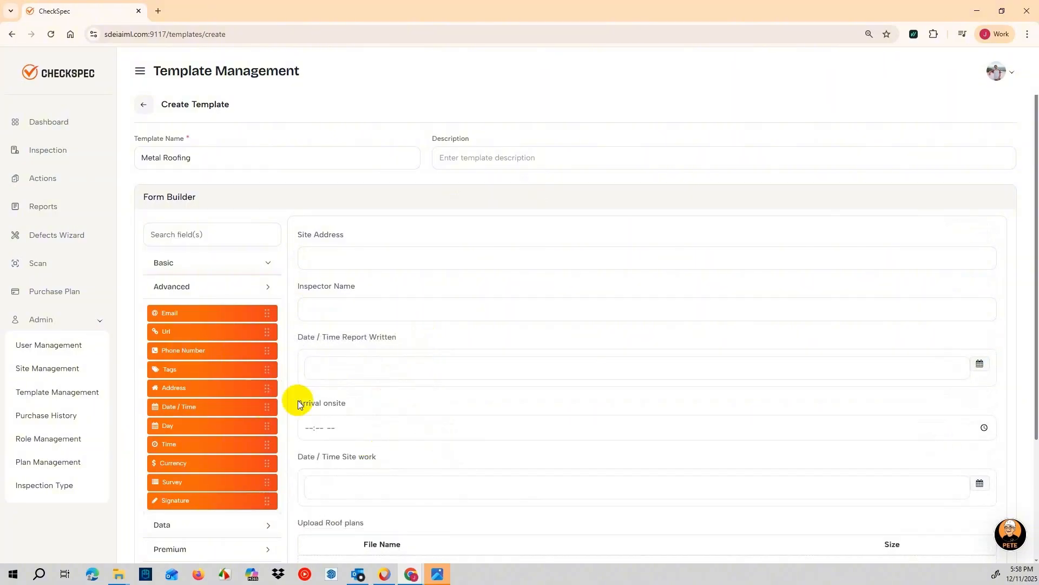
Add a Select Boxes field above Upload Roof plans and label it "Weather on inspection day"
{"action": "scroll", "coordinate": [287, 398], "scroll_direction": "down", "scroll_amount": 2}
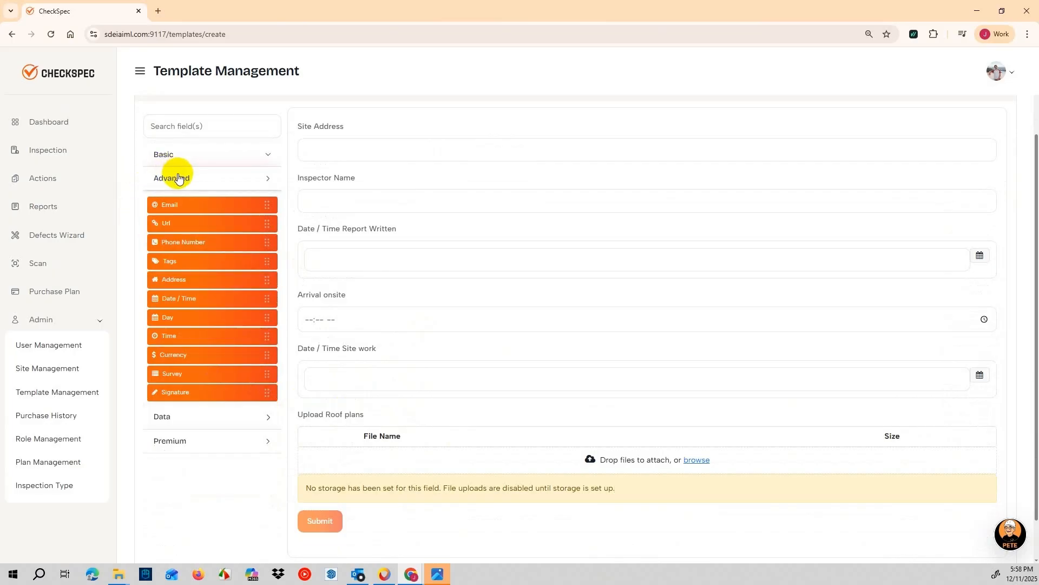
{"action": "left_click", "coordinate": [176, 156]}
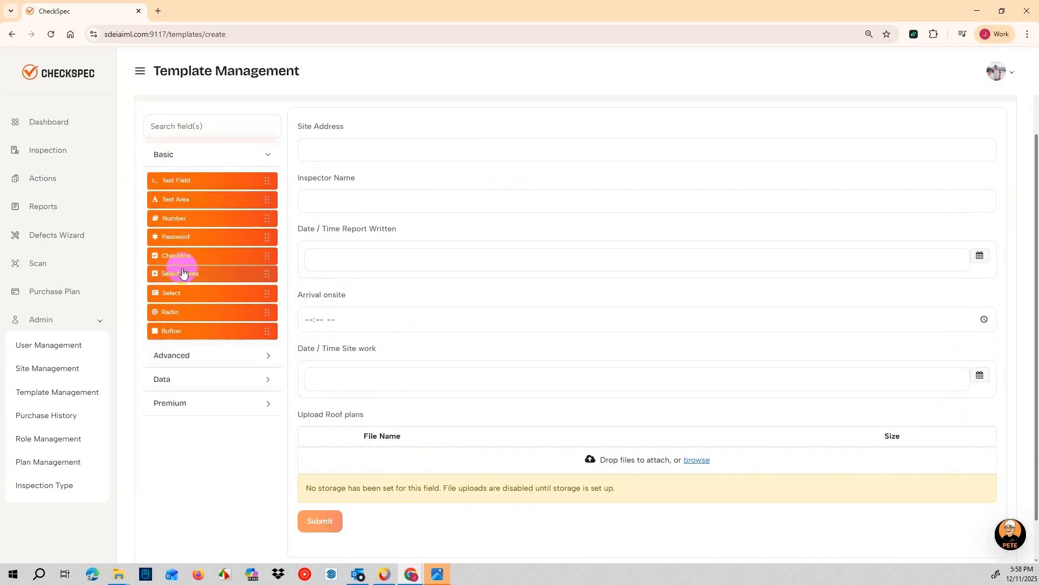
{"action": "left_click_drag", "start_coordinate": [173, 276], "coordinate": [393, 432]}
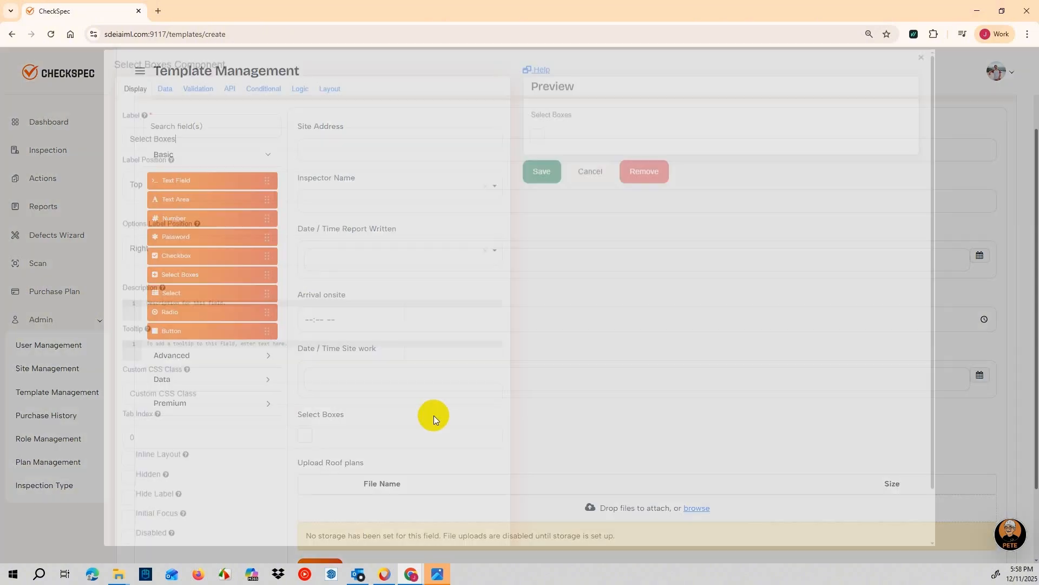
{"action": "left_click_drag", "start_coordinate": [182, 146], "coordinate": [131, 145]}
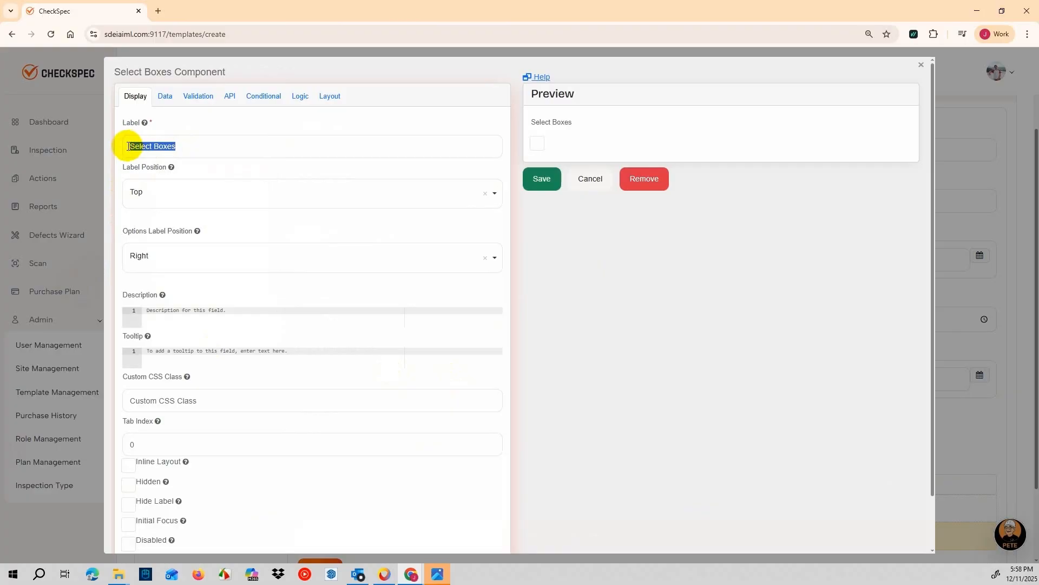
{"action": "type", "text": "Weather"}
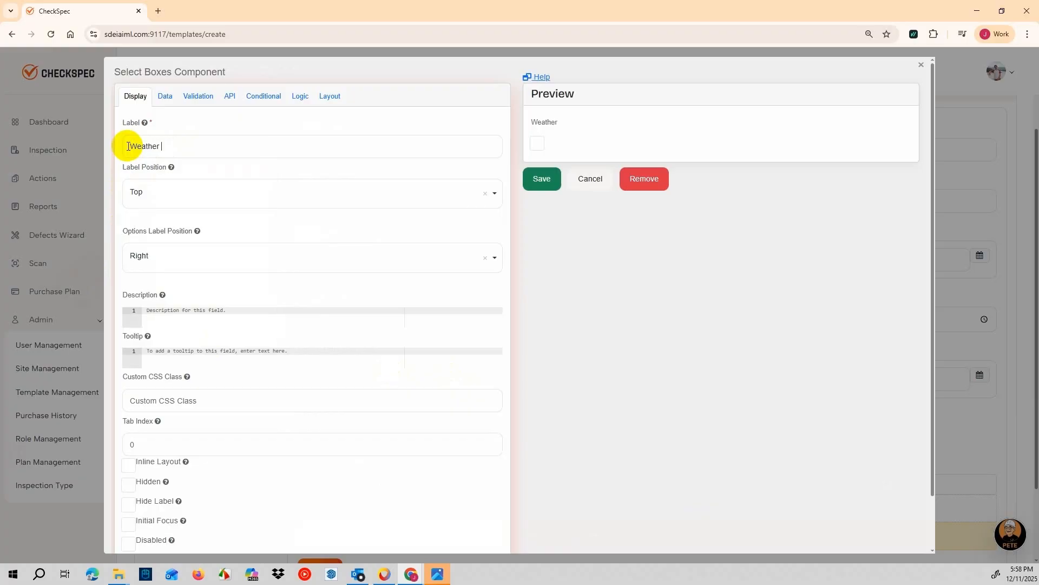
{"action": "type", "text": " on inspection day"}
Give the Weather on inspection day select boxes the options Sunny, Raining, Overcast and Cloudy, and save the field
{"action": "left_click", "coordinate": [165, 96]}
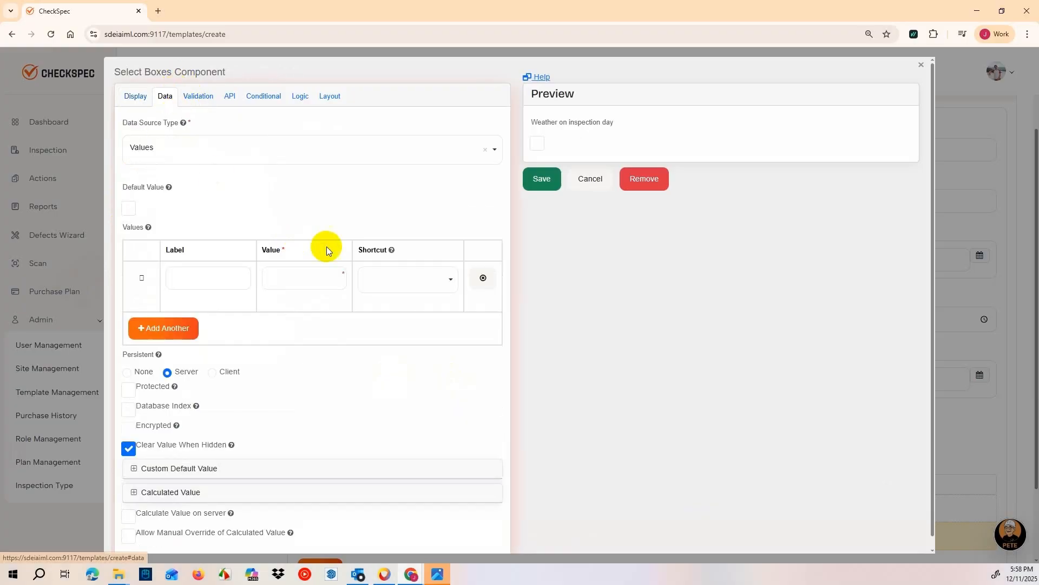
{"action": "left_click", "coordinate": [214, 277]}
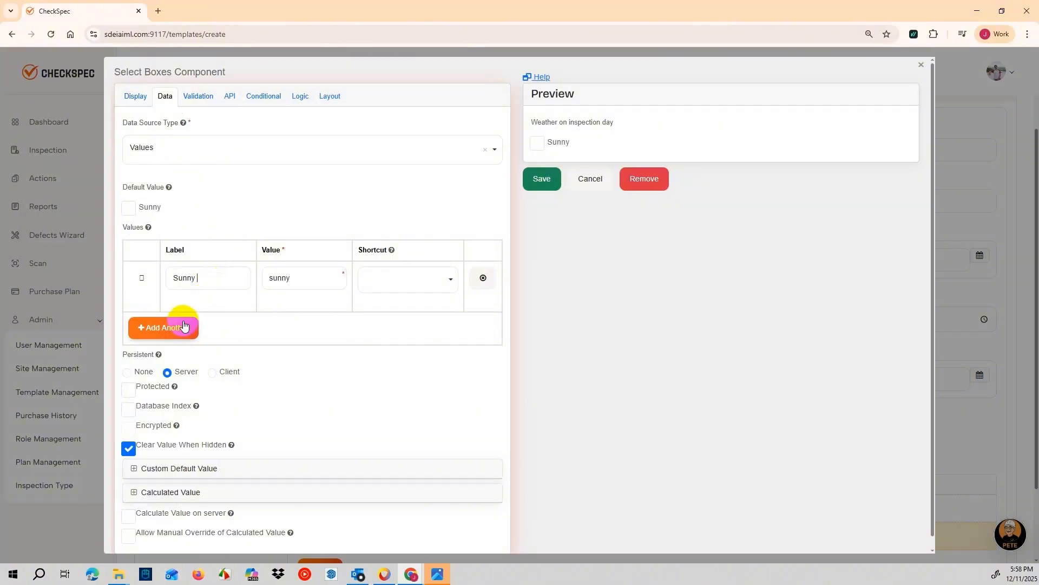
{"action": "left_click", "coordinate": [165, 328]}
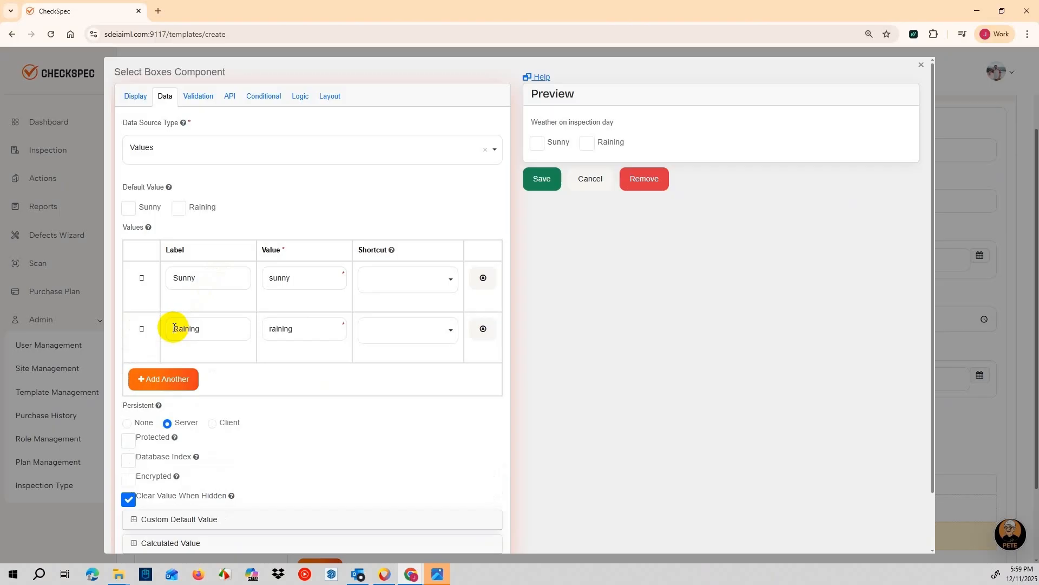
{"action": "left_click", "coordinate": [172, 379]}
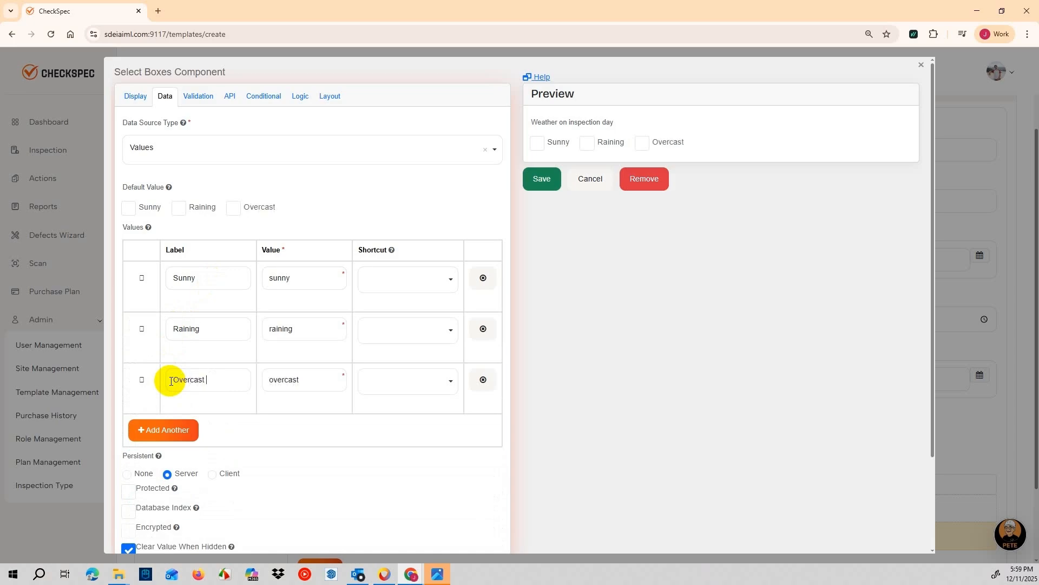
{"action": "left_click", "coordinate": [181, 427]}
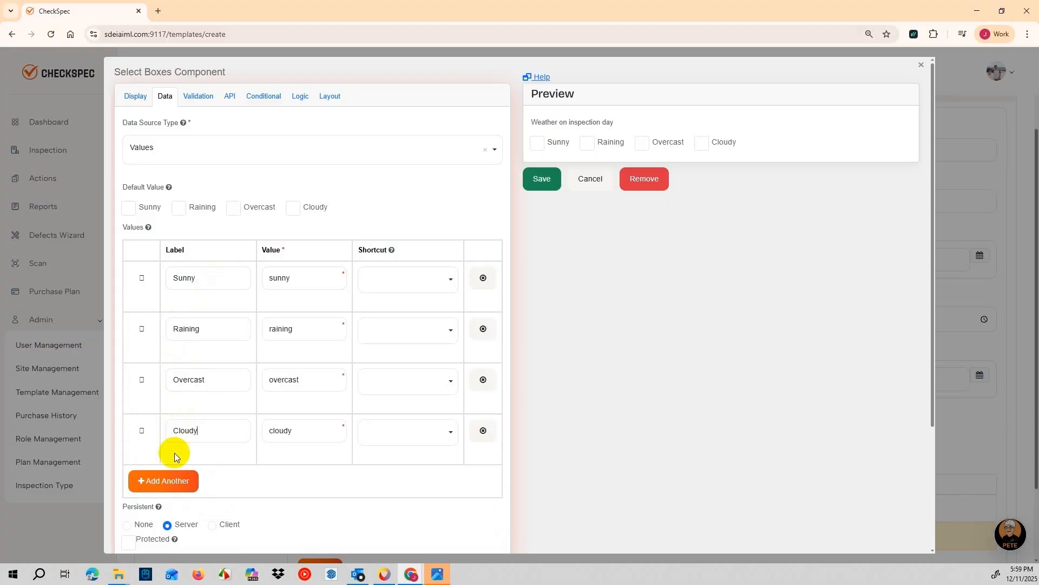
{"action": "left_click", "coordinate": [167, 481]}
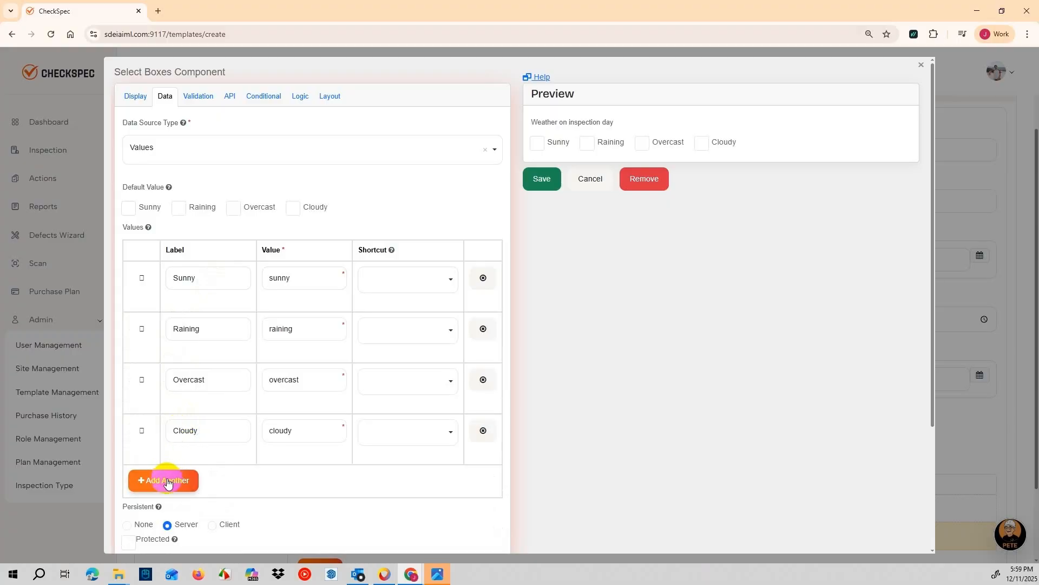
{"action": "left_click", "coordinate": [542, 180]}
Try out the Sunny and Raining options under Weather on inspection day and clear both again
{"action": "left_click", "coordinate": [305, 435]}
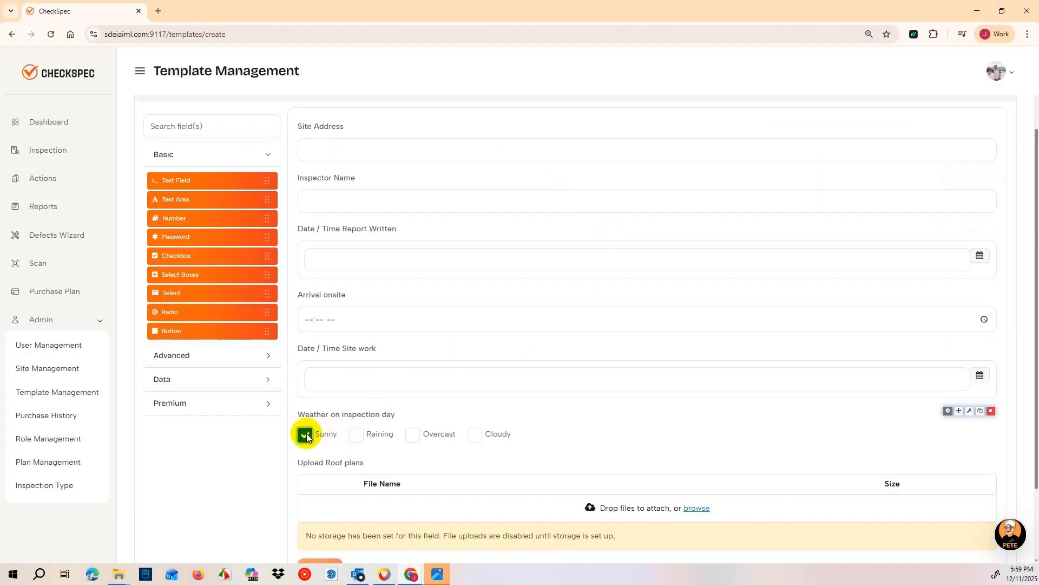
{"action": "left_click", "coordinate": [364, 434]}
{"action": "left_click", "coordinate": [313, 431]}
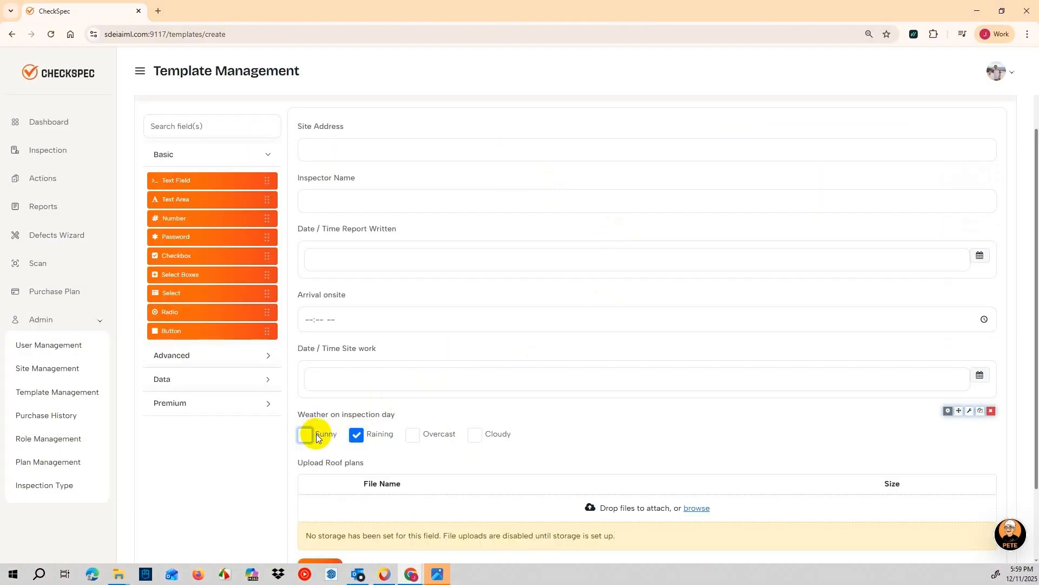
{"action": "left_click", "coordinate": [355, 432]}
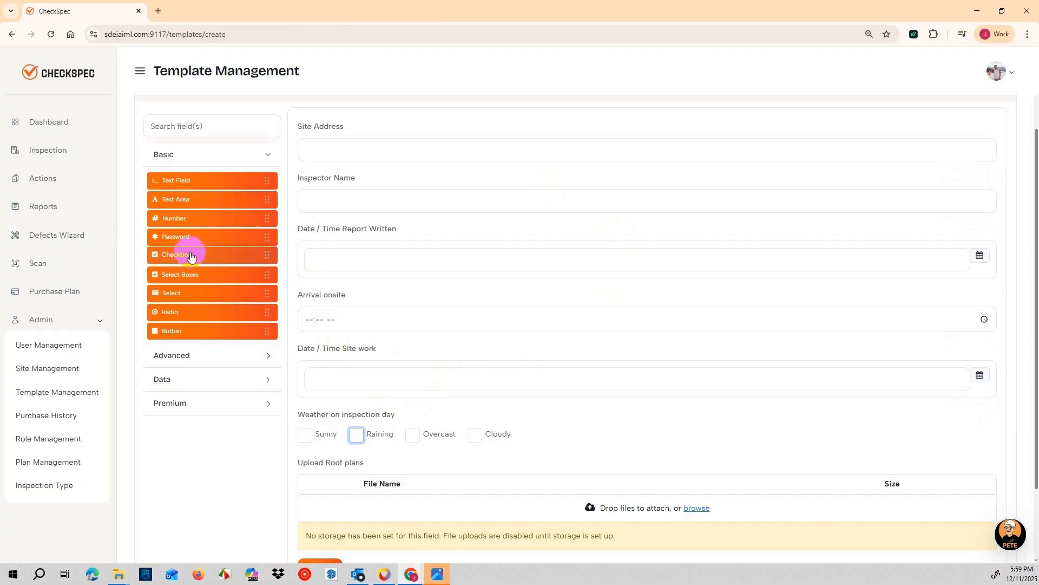
{"action": "left_click_drag", "start_coordinate": [176, 255], "coordinate": [355, 418]}
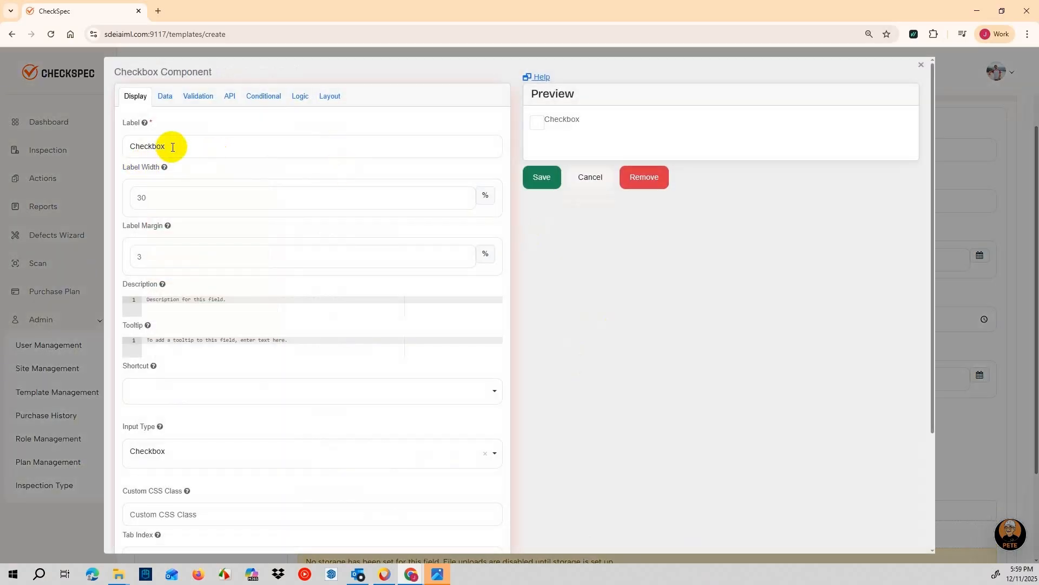
{"action": "left_click_drag", "start_coordinate": [173, 145], "coordinate": [127, 148]}
{"action": "type", "text": "Waether"}
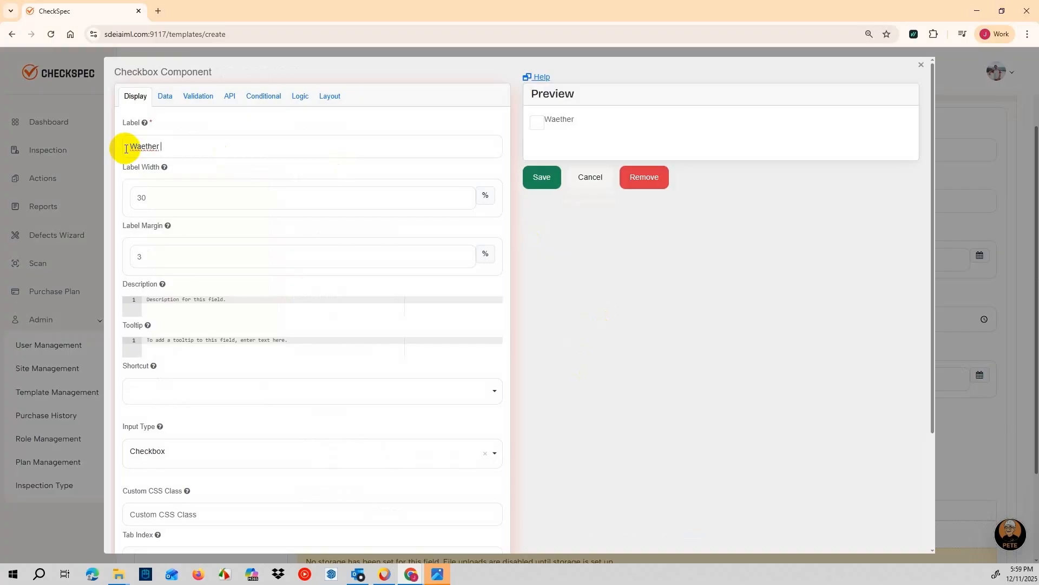
{"action": "left_click", "coordinate": [145, 147]}
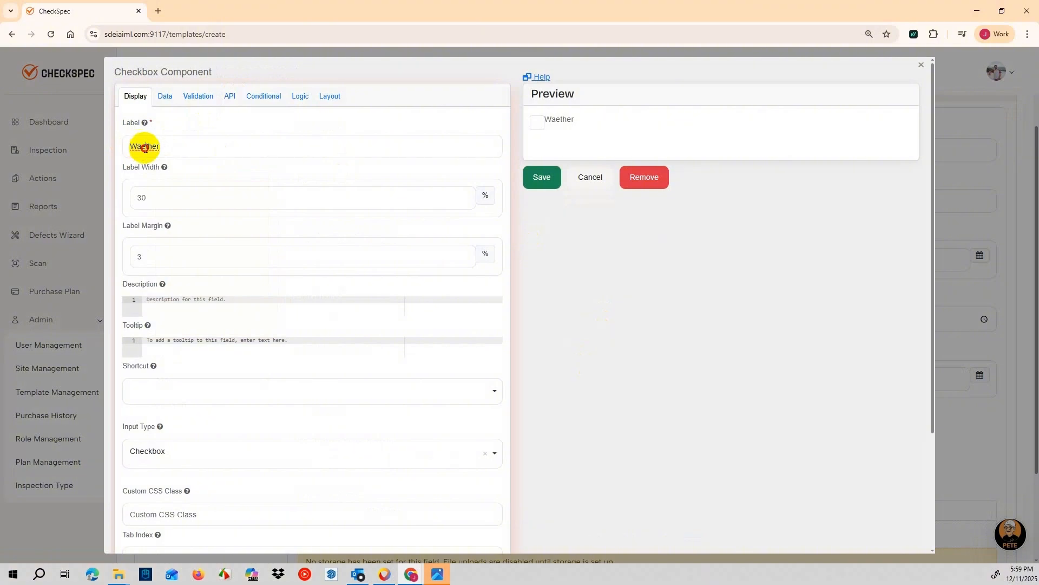
{"action": "key", "text": "BackSpace"}
{"action": "key", "text": "BackSpace"}
{"action": "type", "text": "ea"}
{"action": "left_click", "coordinate": [165, 96]}
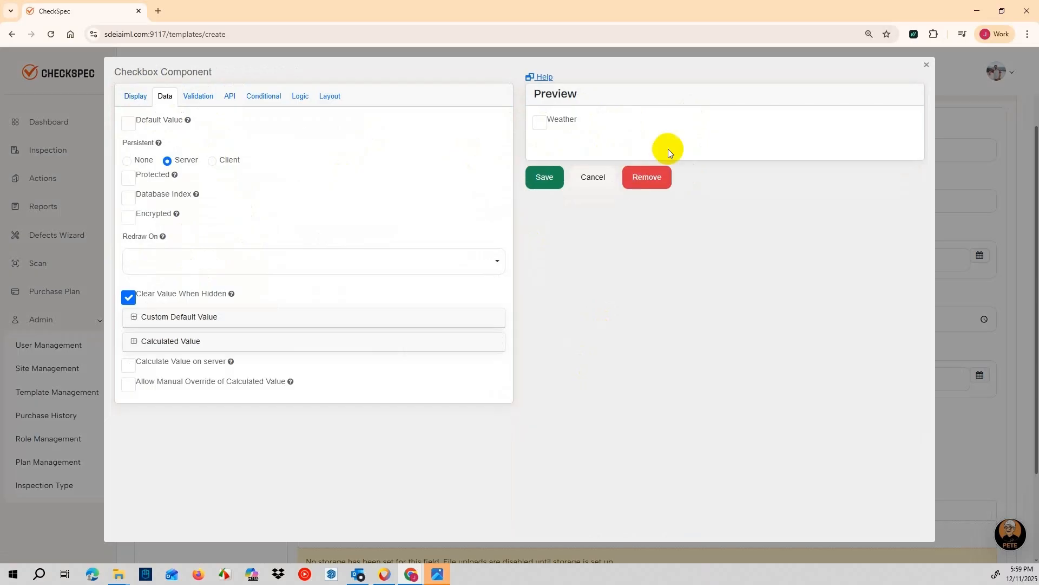
{"action": "left_click", "coordinate": [644, 177]}
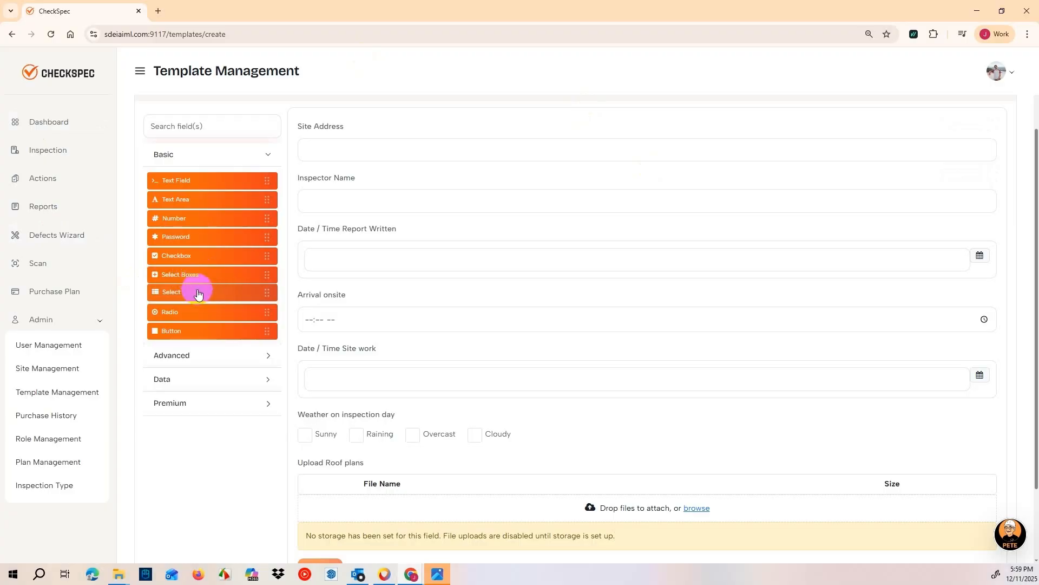
Add a Select field between Date / Time Site work and Weather on inspection day and label it "Weather"
{"action": "left_click_drag", "start_coordinate": [198, 293], "coordinate": [401, 419]}
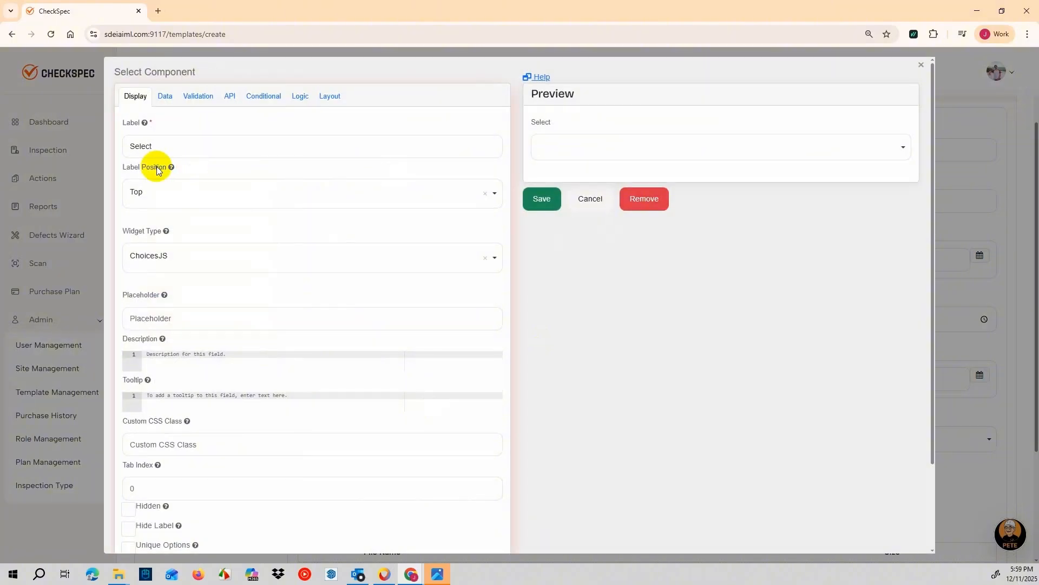
{"action": "left_click_drag", "start_coordinate": [162, 145], "coordinate": [128, 147]}
{"action": "type", "text": "Waethe"}
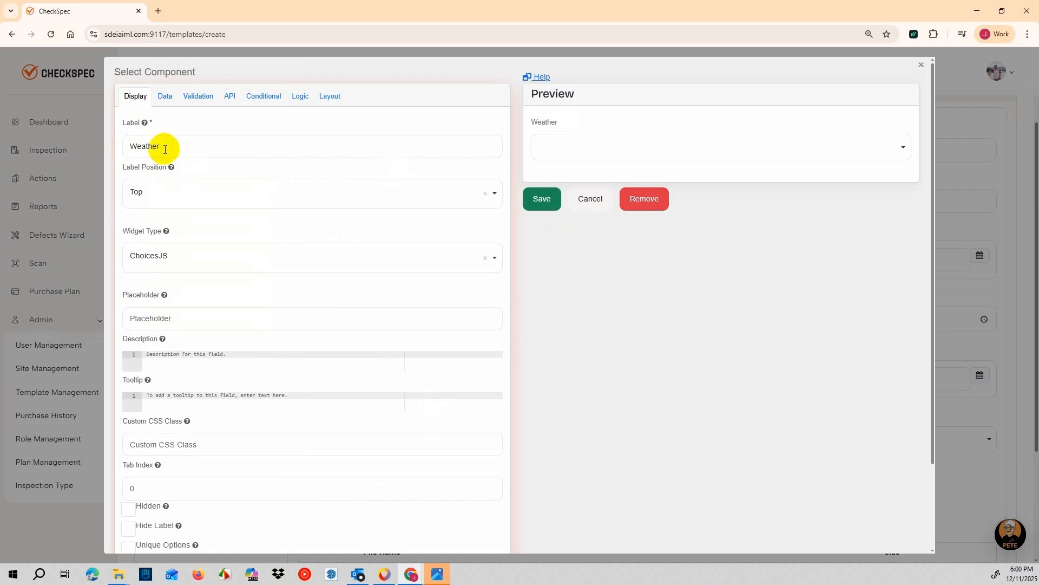
Give the Weather select field the data source values Sunny, Rain and Cloud, and save it
{"action": "left_click", "coordinate": [165, 96]}
{"action": "left_click", "coordinate": [202, 318]}
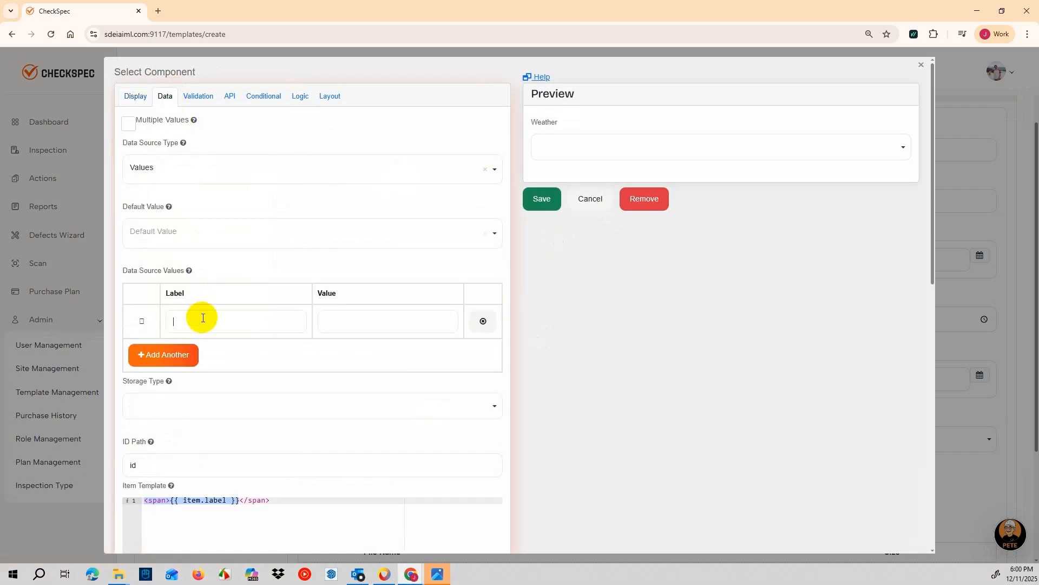
{"action": "type", "text": "Sunny"}
{"action": "left_click", "coordinate": [166, 355]}
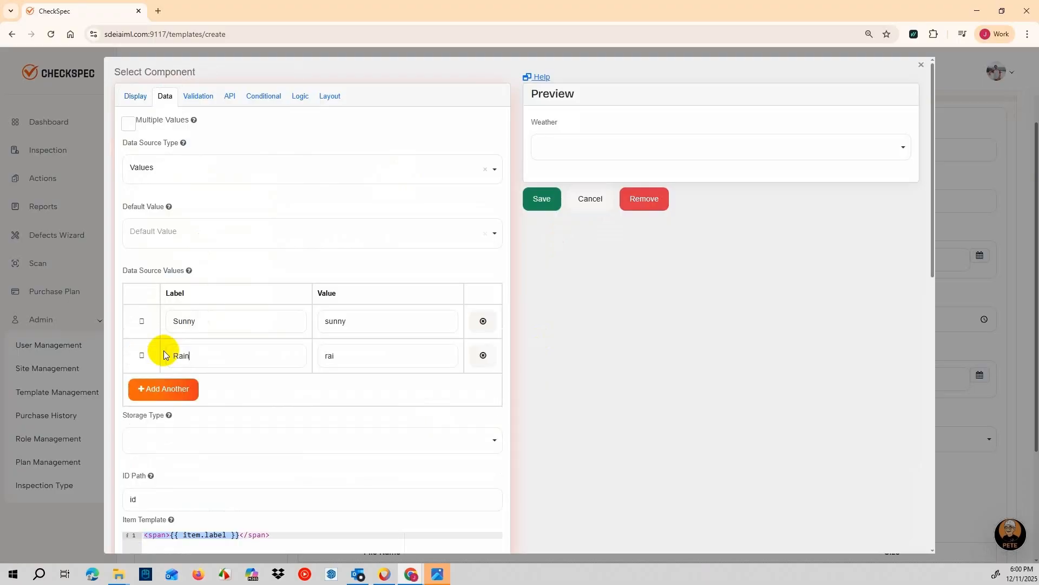
{"action": "left_click", "coordinate": [163, 388]}
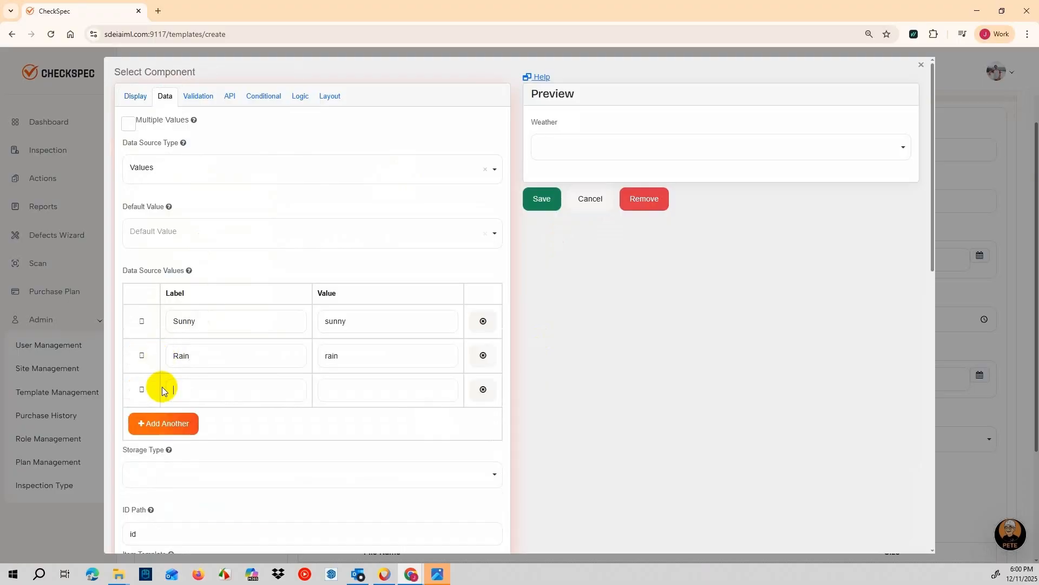
{"action": "type", "text": "Cloud"}
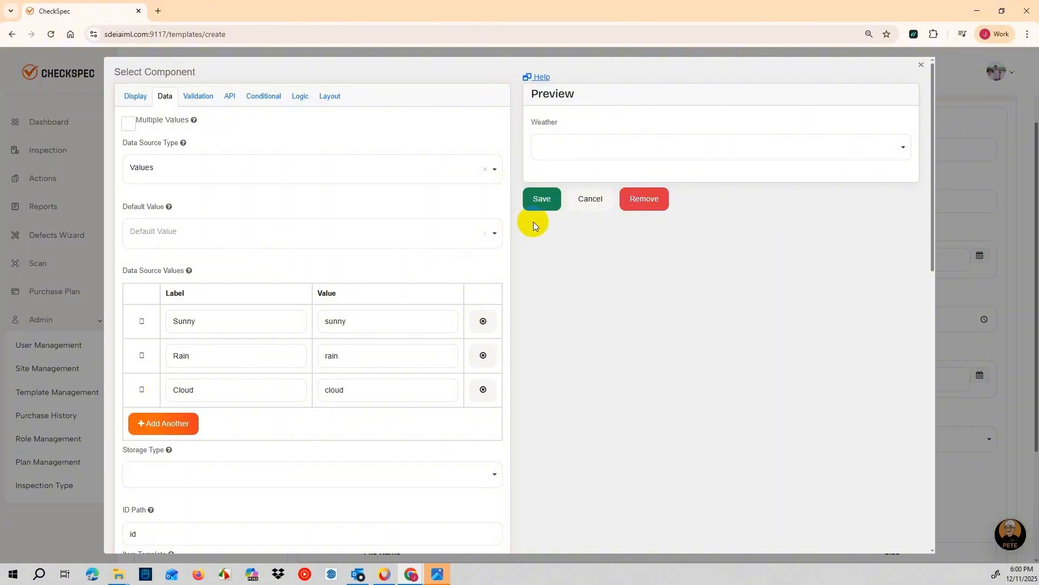
{"action": "left_click", "coordinate": [539, 200]}
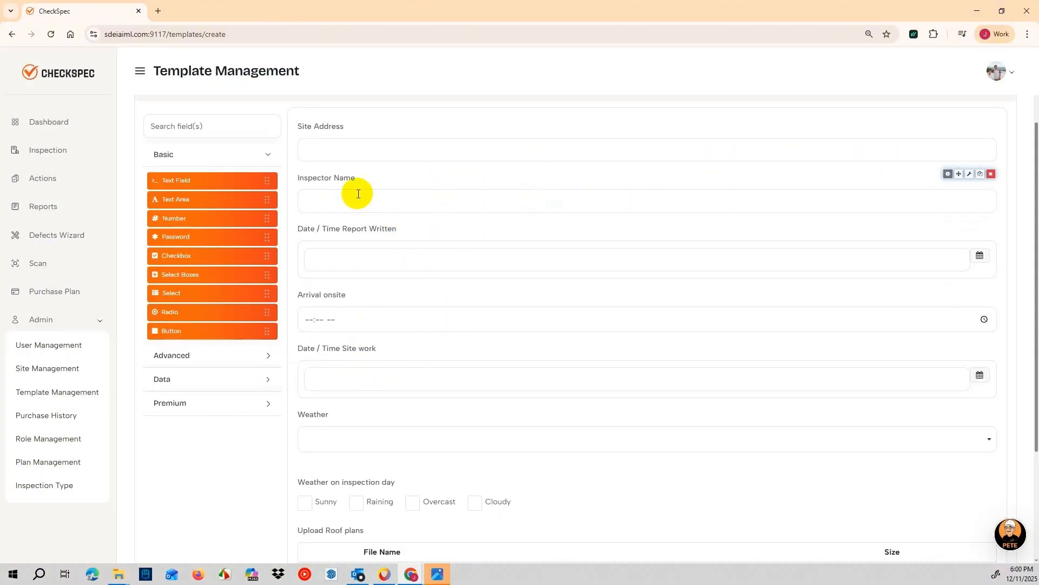
Add an Edit Grid labelled "Site photo (front of dwelling)", save it, and place it between Inspector Name and Date / Time Report Written
{"action": "scroll", "coordinate": [397, 307], "scroll_direction": "down", "scroll_amount": 3}
{"action": "scroll", "coordinate": [336, 339], "scroll_direction": "up", "scroll_amount": 3}
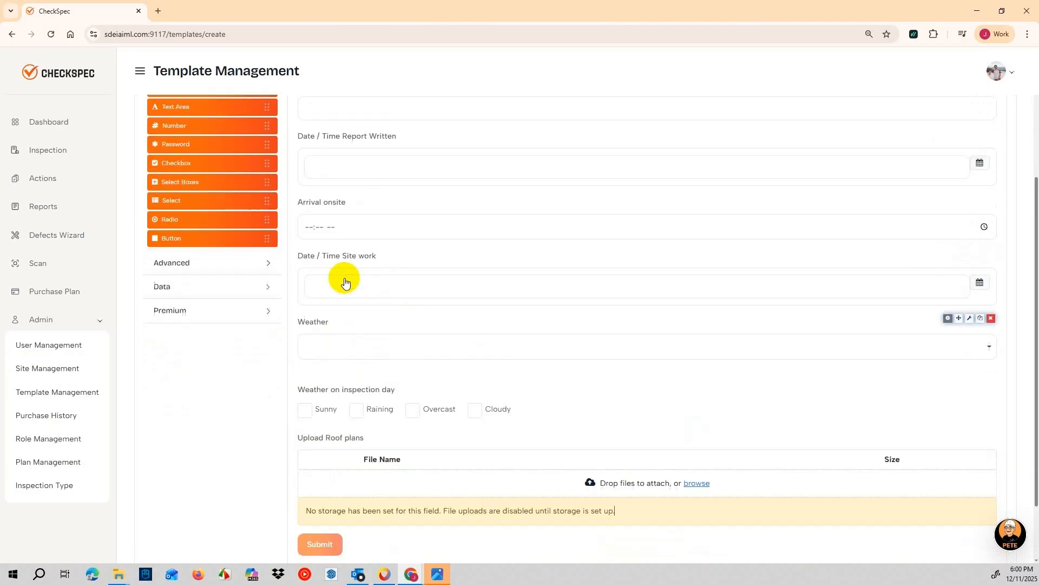
{"action": "left_click", "coordinate": [161, 378]}
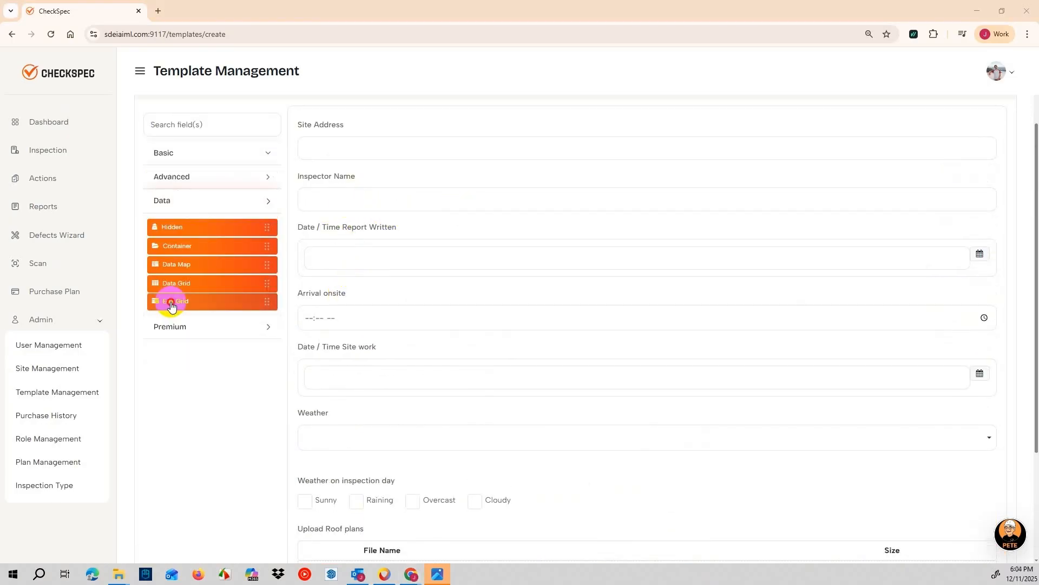
{"action": "left_click_drag", "start_coordinate": [168, 301], "coordinate": [340, 301]}
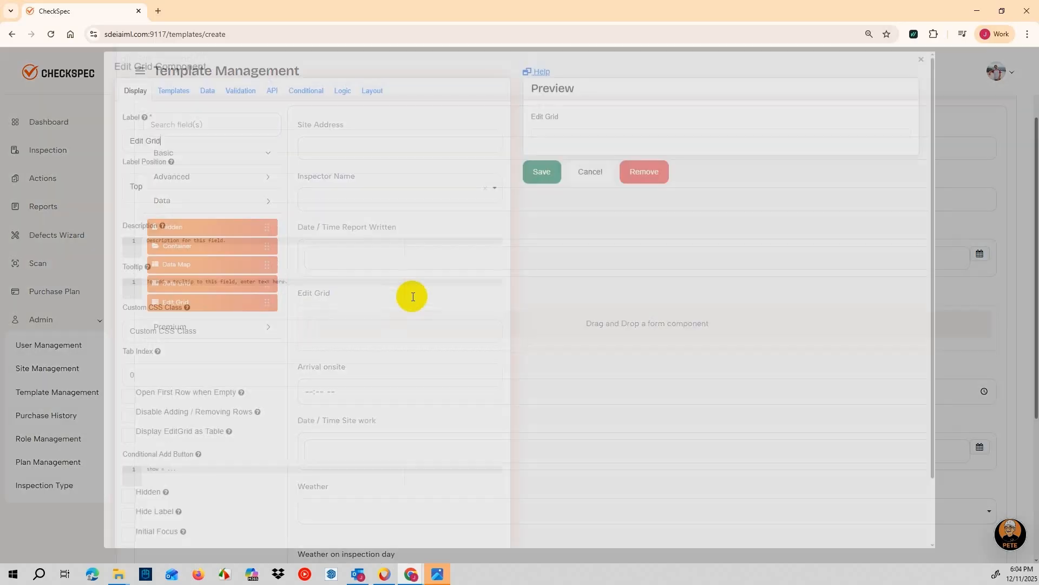
{"action": "left_click_drag", "start_coordinate": [171, 151], "coordinate": [128, 145]}
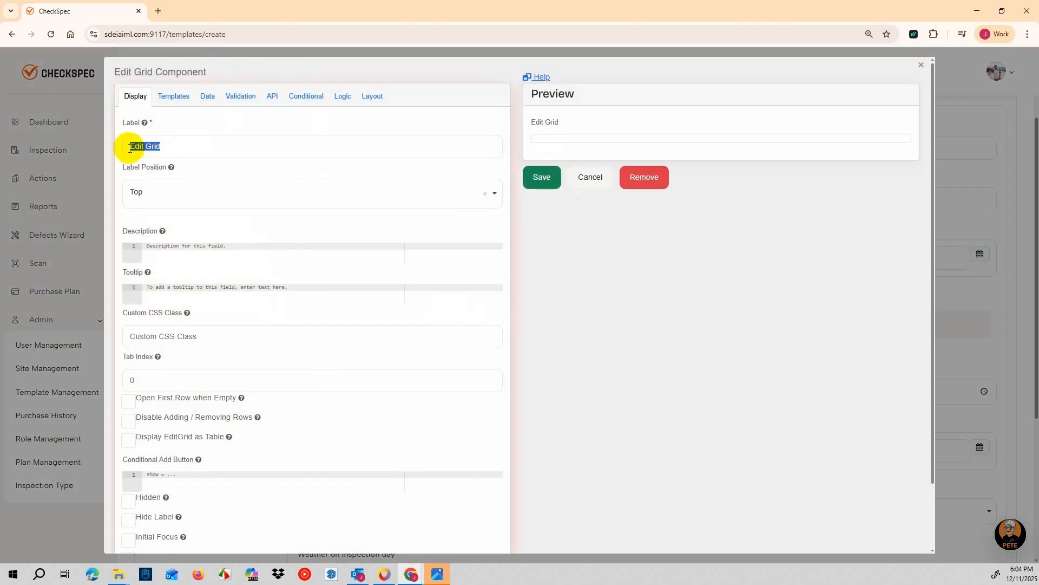
{"action": "key", "text": "BackSpace"}
{"action": "type", "text": "Site"}
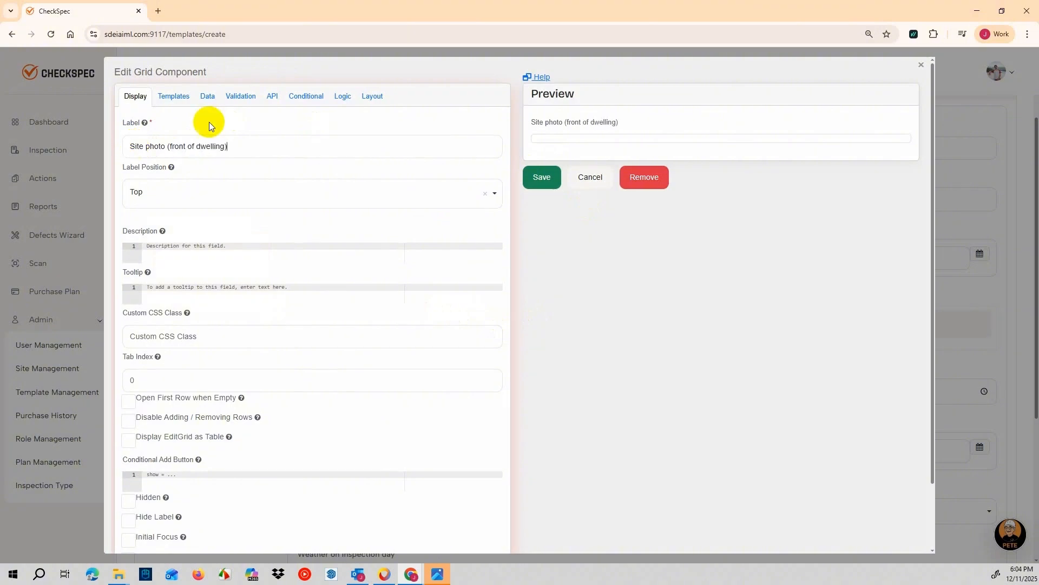
{"action": "left_click", "coordinate": [543, 177]}
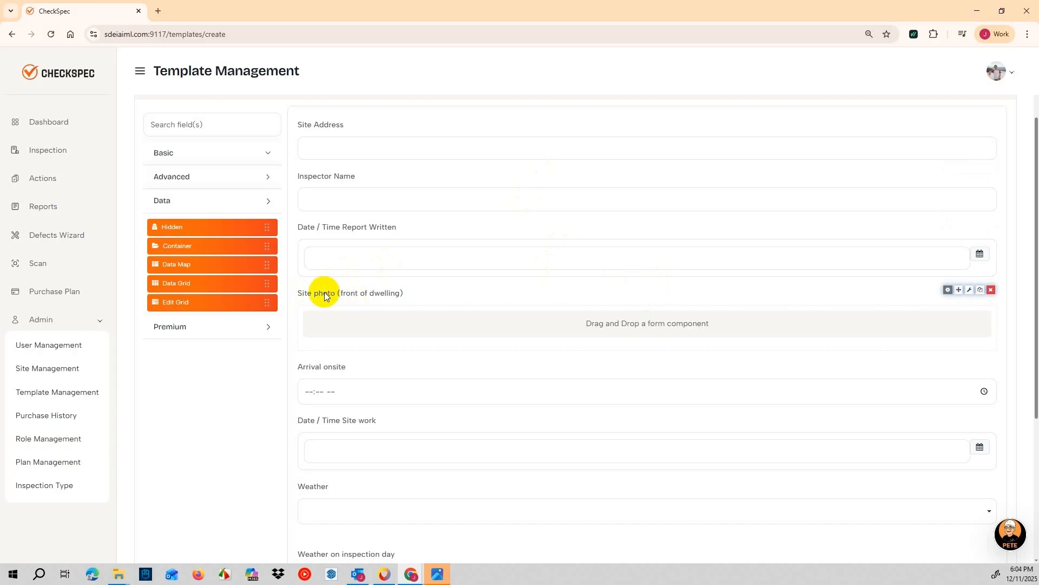
{"action": "left_click_drag", "start_coordinate": [427, 290], "coordinate": [427, 220]}
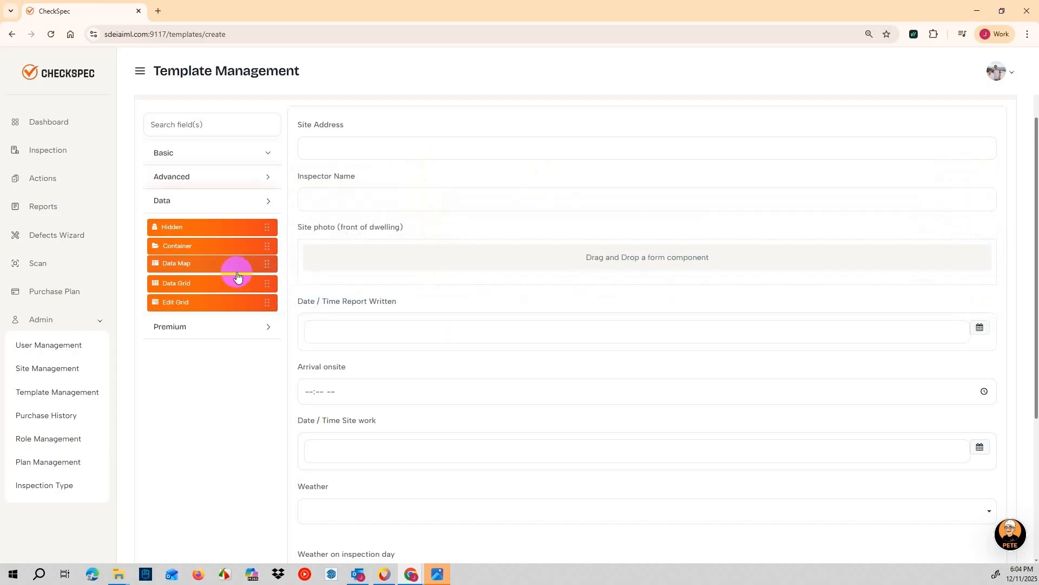
Add a Text Field below Arrival onsite and label it "Type of Roof?"
{"action": "scroll", "coordinate": [341, 301], "scroll_direction": "down", "scroll_amount": 5}
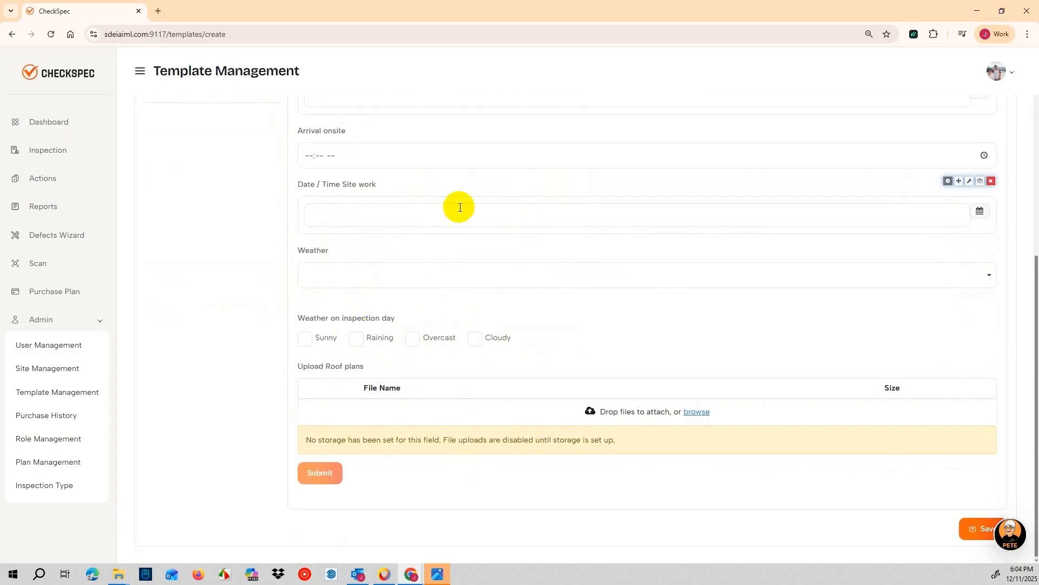
{"action": "scroll", "coordinate": [183, 314], "scroll_direction": "up", "scroll_amount": 3}
{"action": "scroll", "coordinate": [218, 278], "scroll_direction": "up", "scroll_amount": 3}
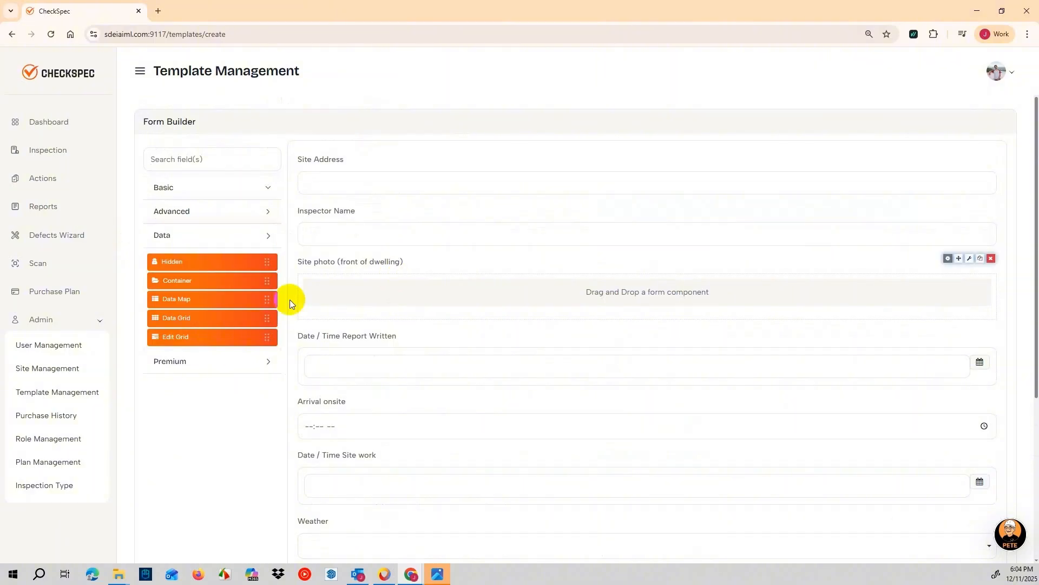
{"action": "scroll", "coordinate": [181, 315], "scroll_direction": "up", "scroll_amount": 2}
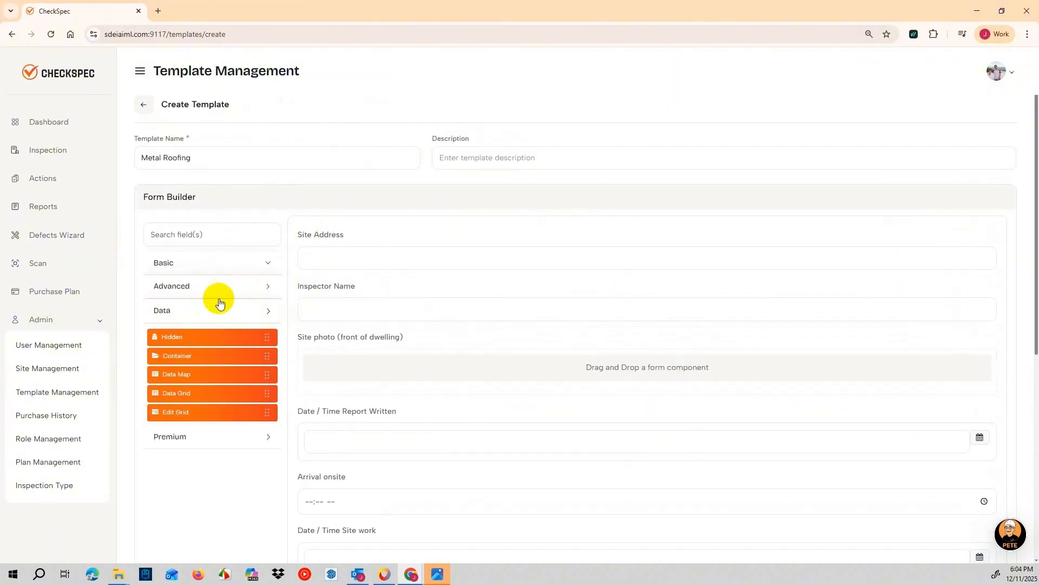
{"action": "left_click", "coordinate": [183, 265]}
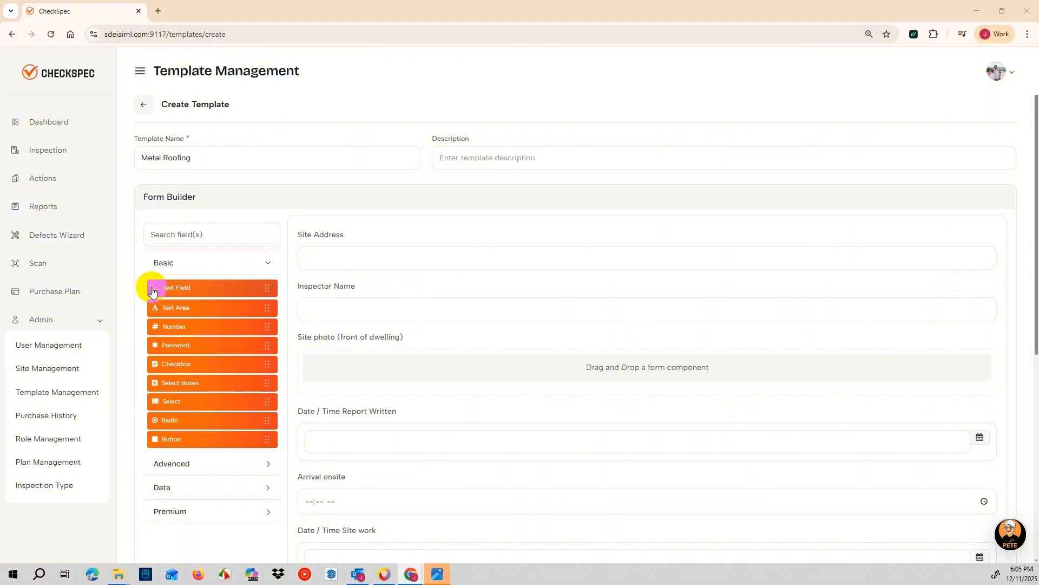
{"action": "left_click_drag", "start_coordinate": [170, 291], "coordinate": [339, 524]}
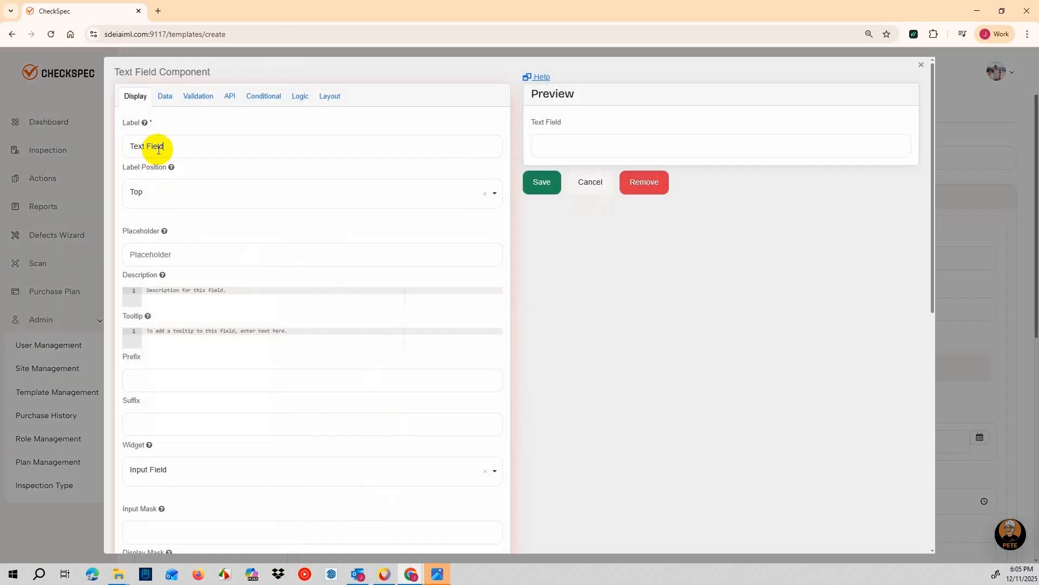
{"action": "left_click", "coordinate": [167, 150]}
{"action": "left_click_drag", "start_coordinate": [167, 149], "coordinate": [132, 147]}
{"action": "key", "text": "BackSpace"}
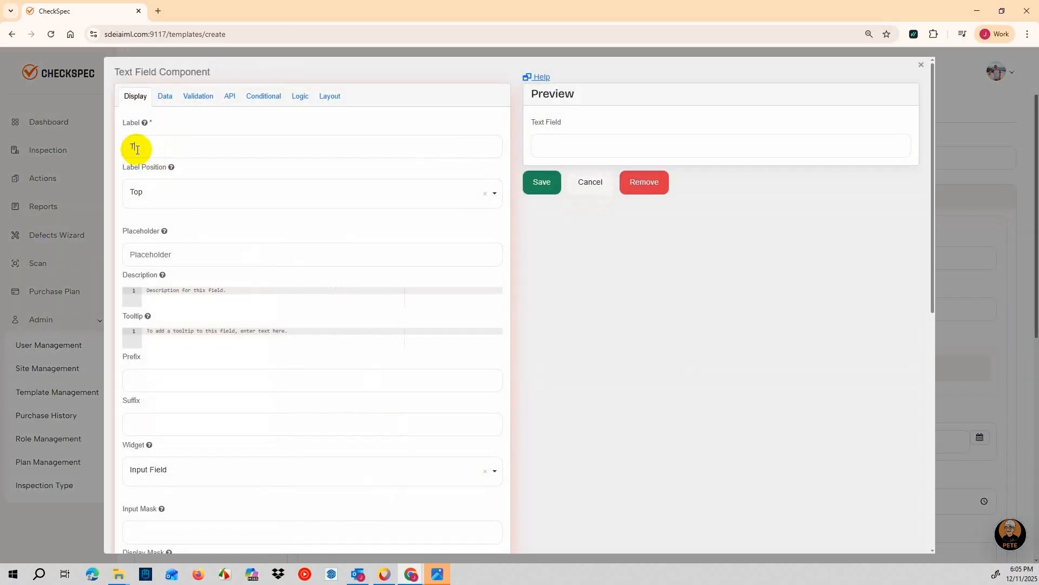
{"action": "type", "text": "Type of Roof?"}
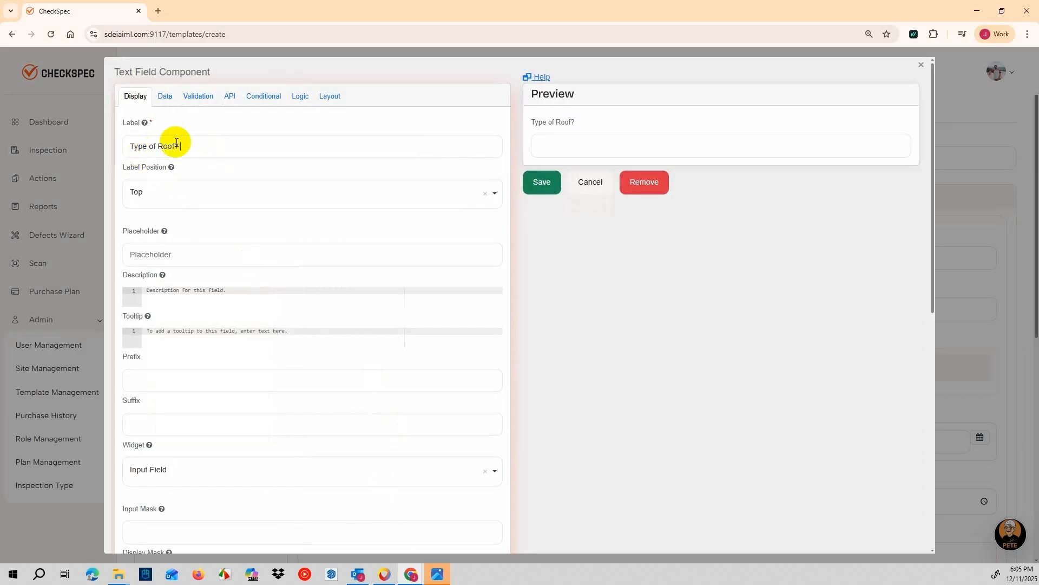
Remove the "Type of Roof?" text field and add Select Boxes labelled "Type of Roof" between Inspector Name and Site photo
{"action": "left_click", "coordinate": [643, 184]}
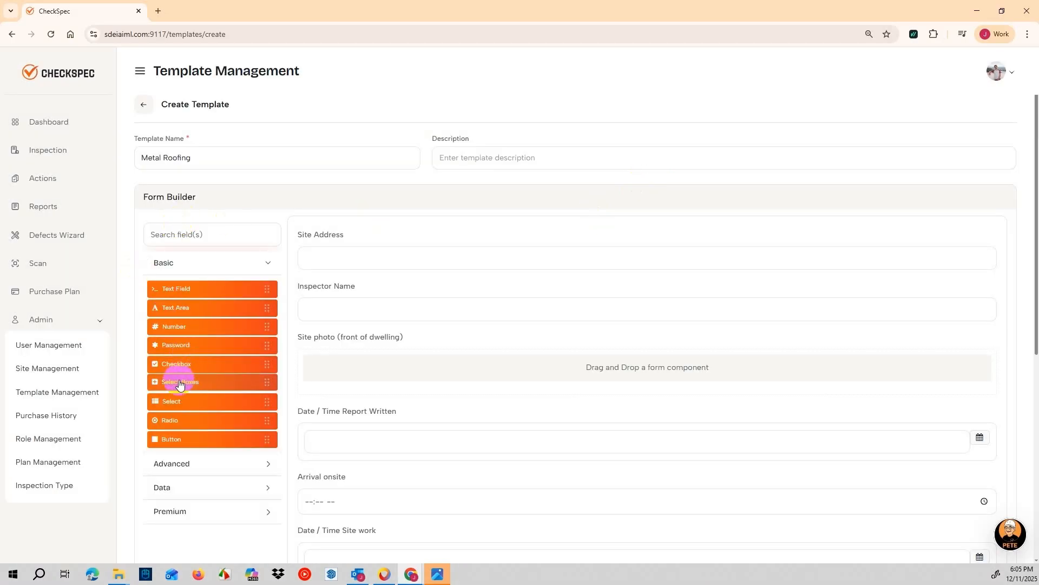
{"action": "left_click_drag", "start_coordinate": [180, 384], "coordinate": [335, 346]}
{"action": "left_click_drag", "start_coordinate": [181, 153], "coordinate": [131, 151]}
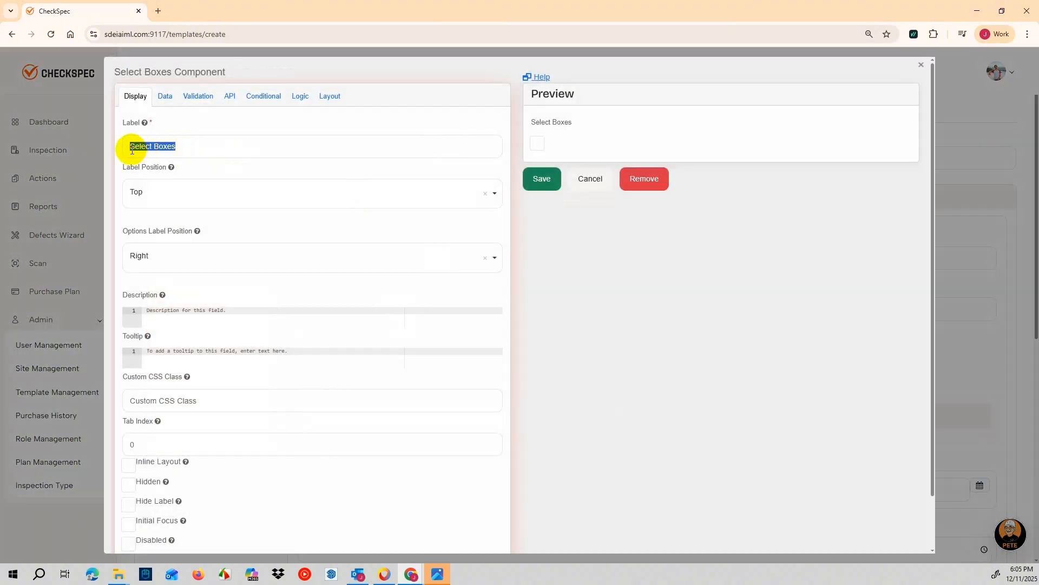
{"action": "type", "text": "Type of"}
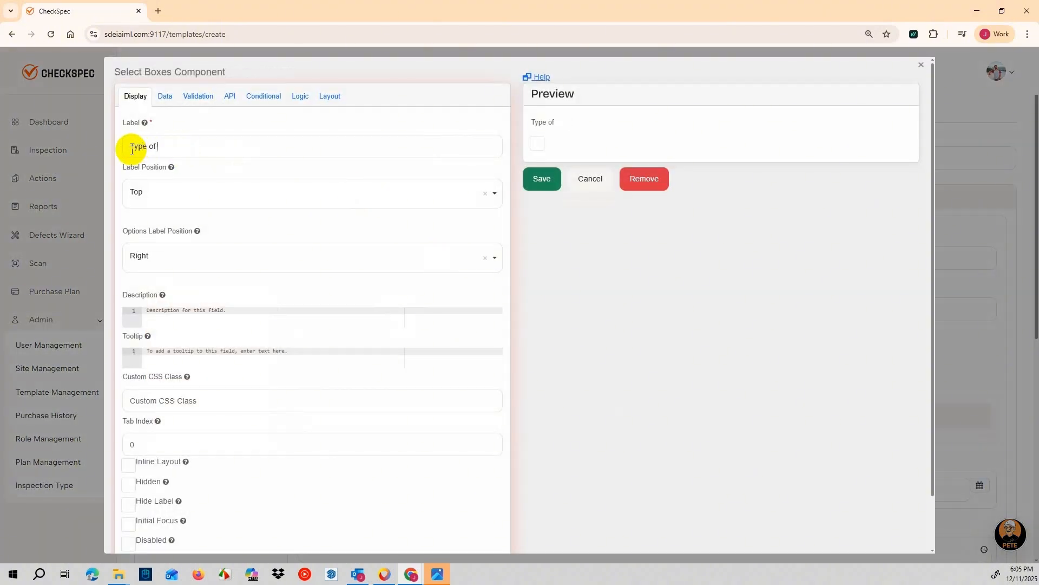
{"action": "type", "text": " Roof"}
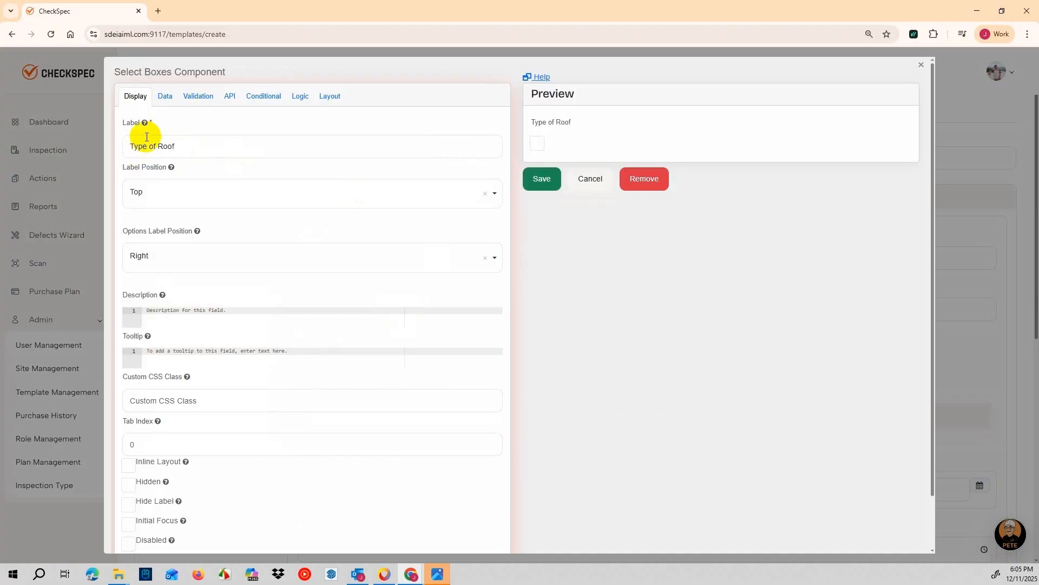
Give the Type of Roof select boxes the values Clip Lock and Corrugated, correcting the spelling of the second label
{"action": "left_click", "coordinate": [166, 96]}
{"action": "left_click", "coordinate": [221, 276]}
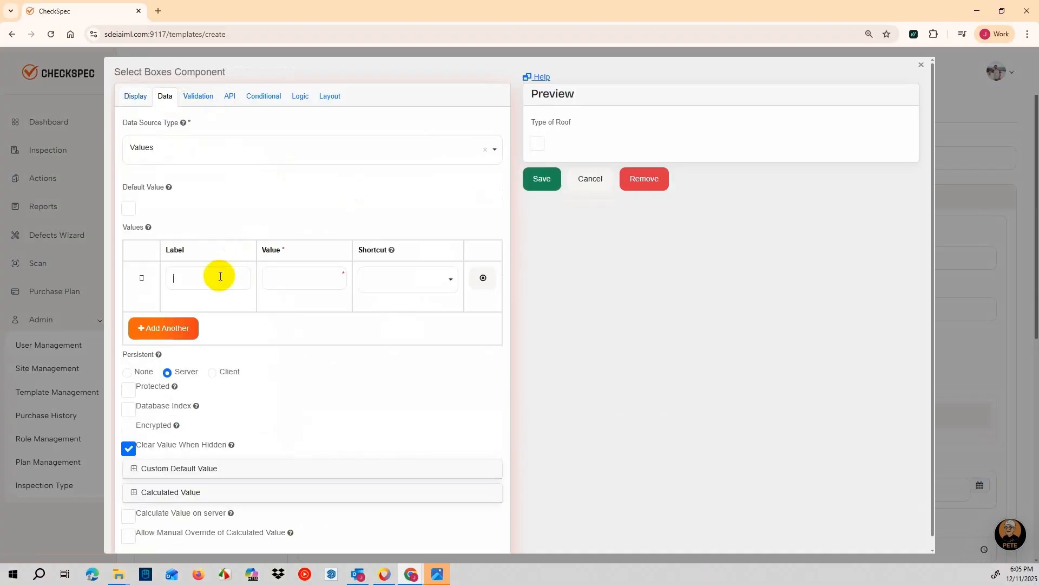
{"action": "type", "text": "Clip Lock"}
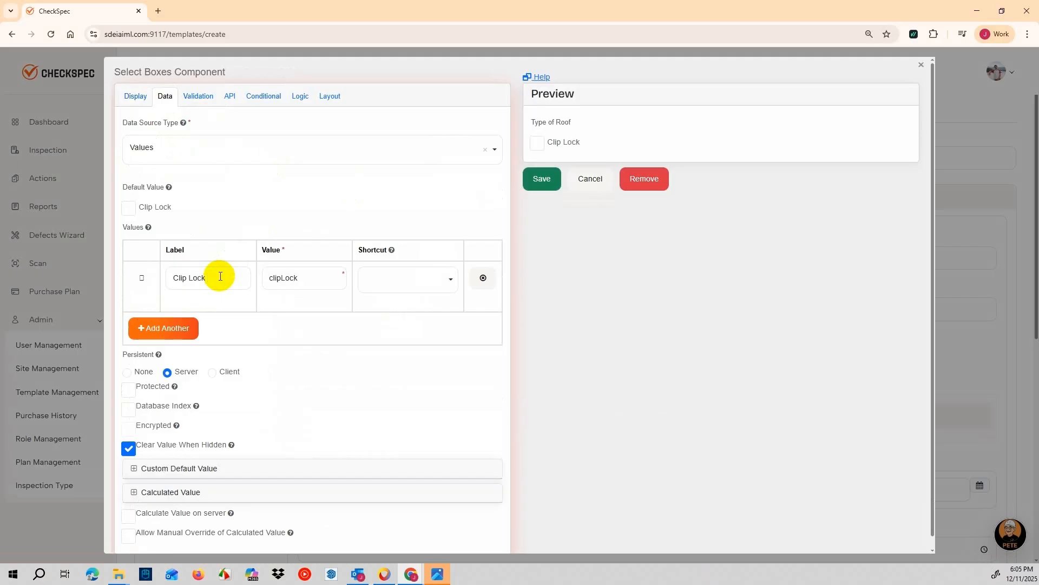
{"action": "left_click", "coordinate": [174, 327]}
{"action": "left_click", "coordinate": [186, 322]}
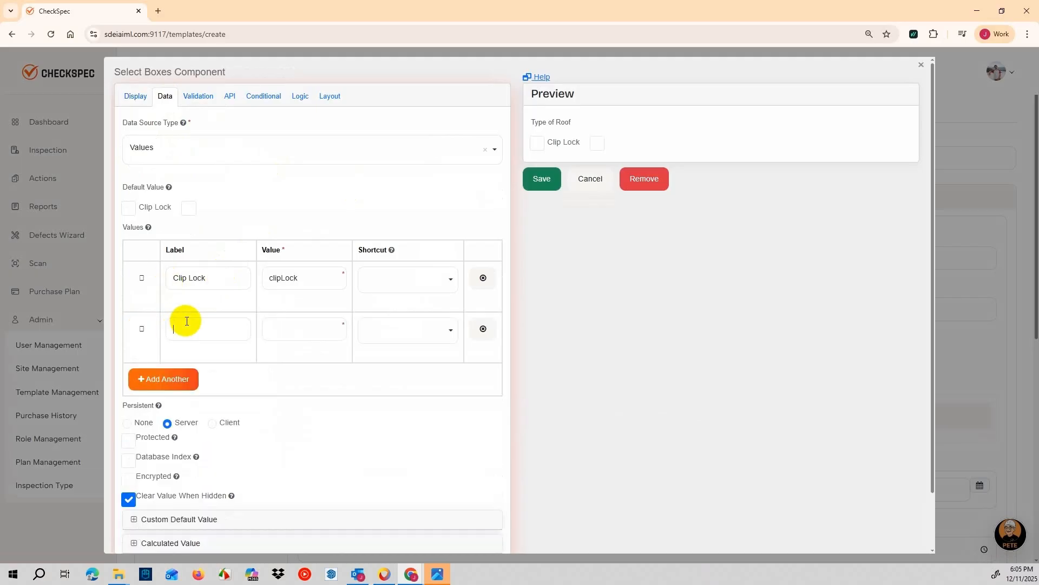
{"action": "type", "text": "Corogated"}
{"action": "right_click", "coordinate": [189, 334]}
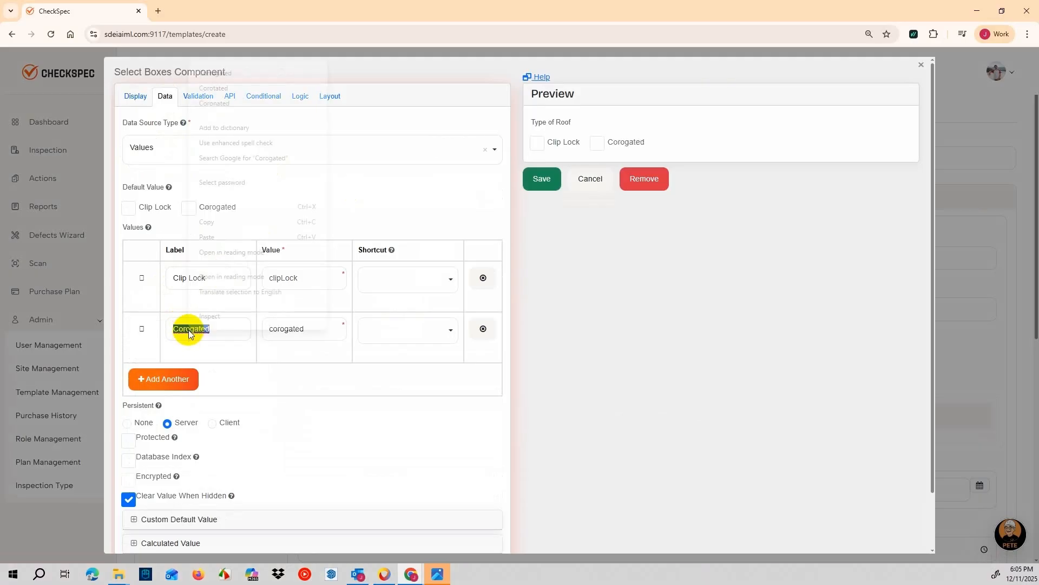
{"action": "left_click", "coordinate": [213, 77]}
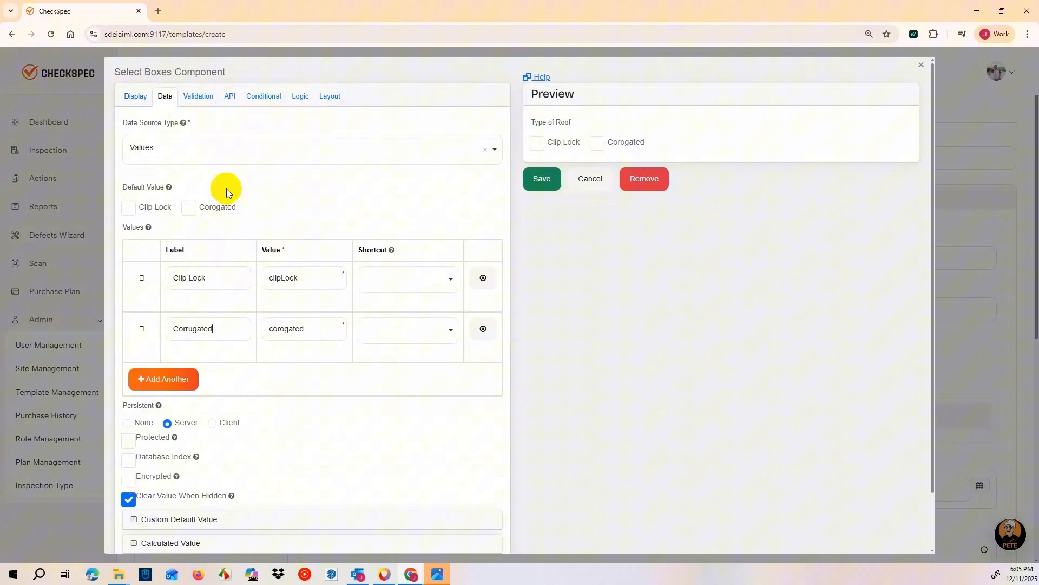
Add Standing seam as the third value of the Type of Roof select boxes and save the field
{"action": "left_click", "coordinate": [148, 377]}
{"action": "left_click", "coordinate": [182, 386]}
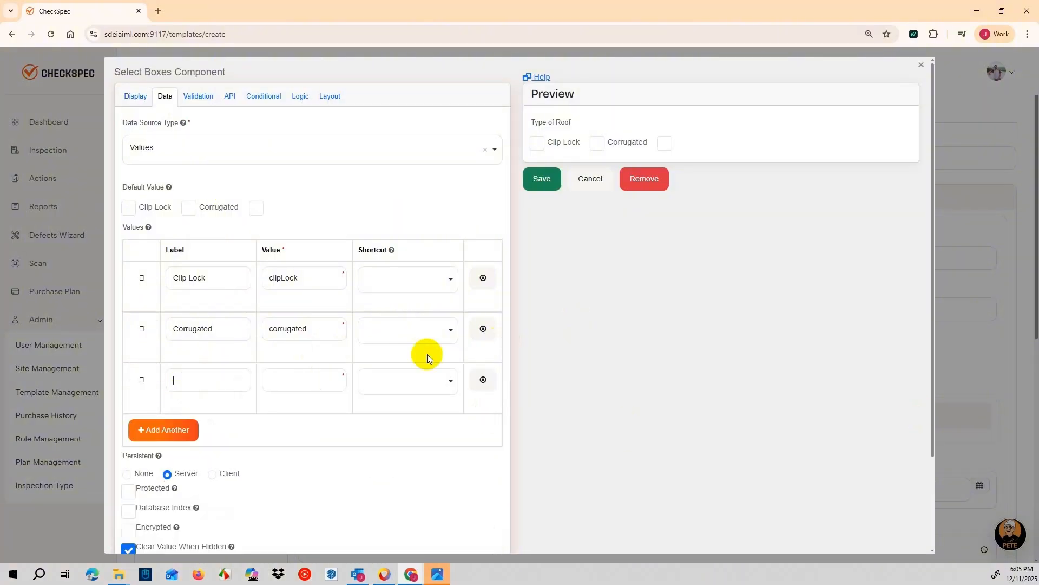
{"action": "type", "text": "Standing seam"}
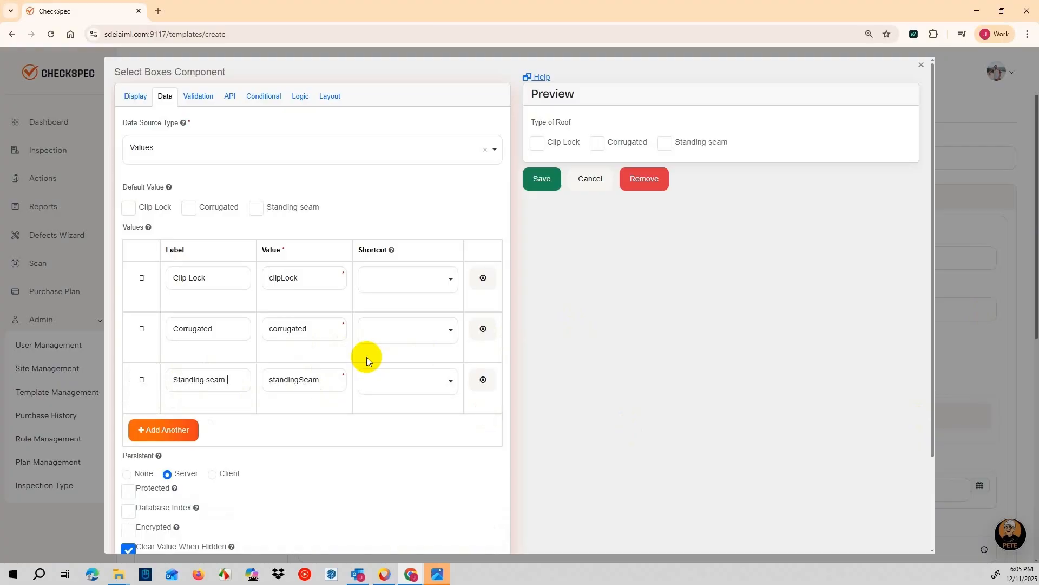
{"action": "left_click", "coordinate": [542, 180]}
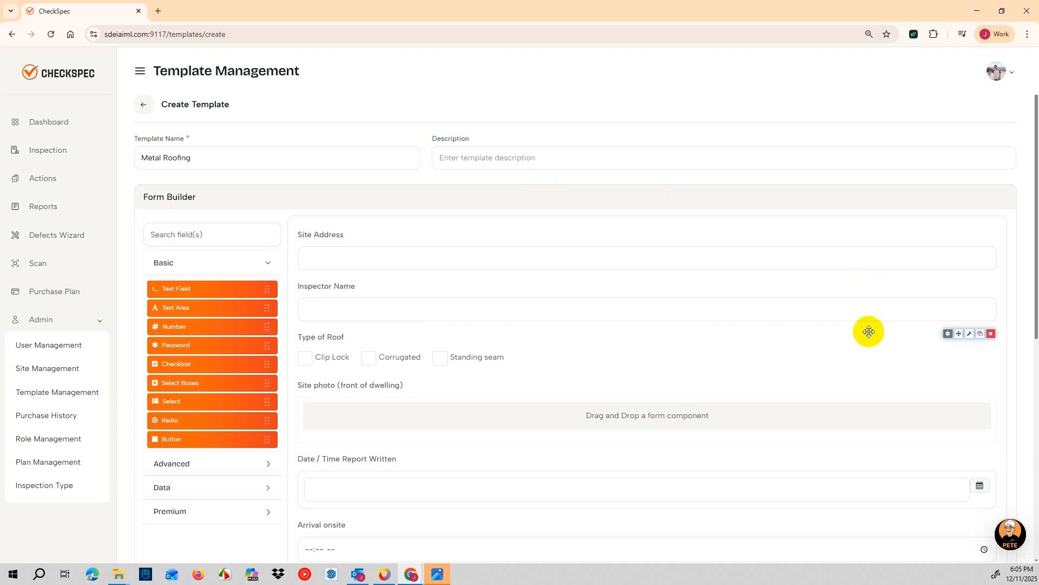
{"action": "left_click", "coordinate": [305, 358]}
{"action": "left_click", "coordinate": [305, 358]}
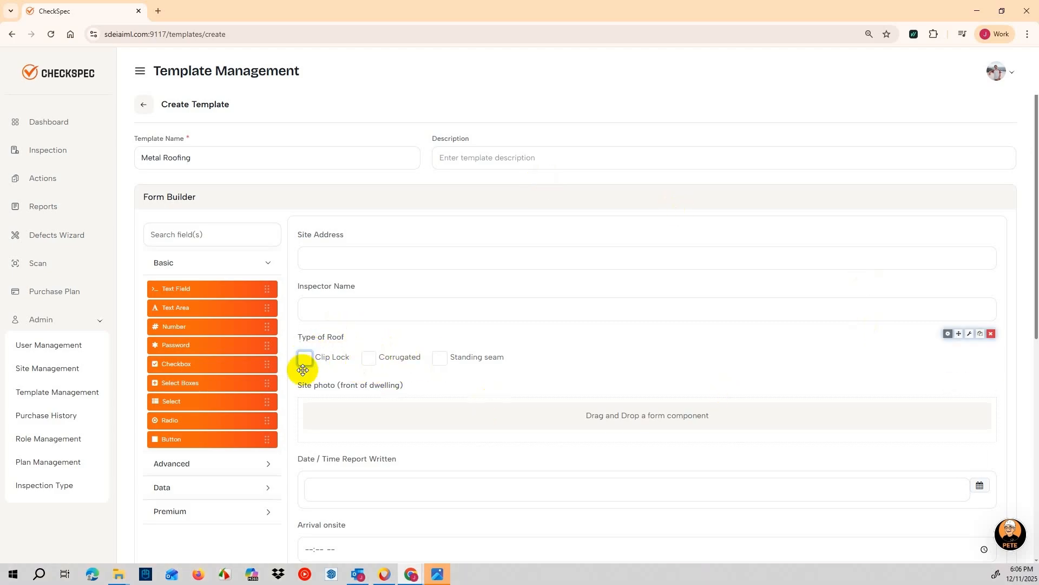
Add a Text Field labelled "Roof Pitch" directly below Type of Roof and save it
{"action": "left_click_drag", "start_coordinate": [193, 286], "coordinate": [360, 389]}
{"action": "left_click_drag", "start_coordinate": [187, 150], "coordinate": [136, 151]}
{"action": "type", "text": "Roof Pitc"}
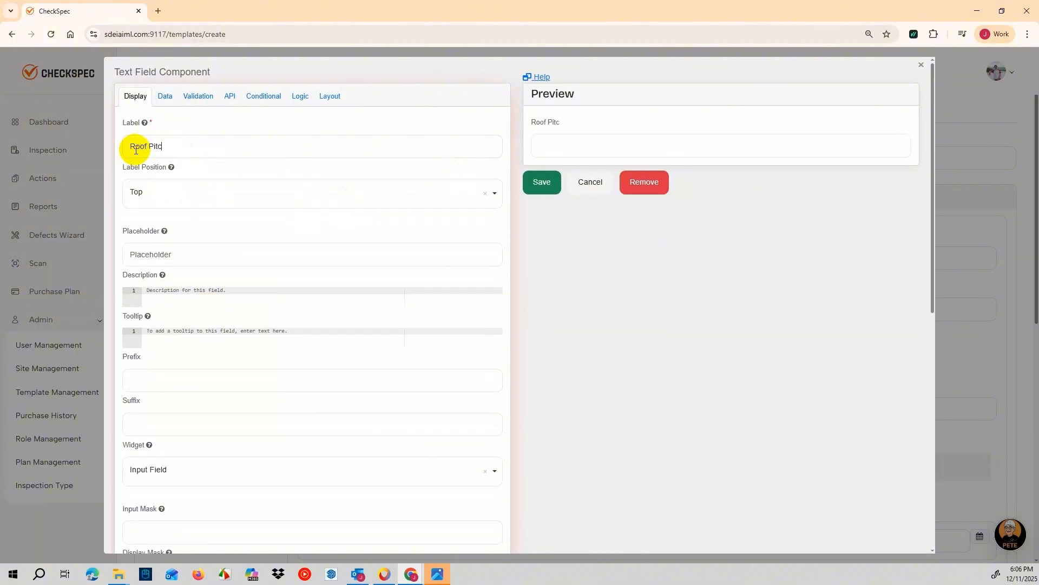
{"action": "type", "text": "h"}
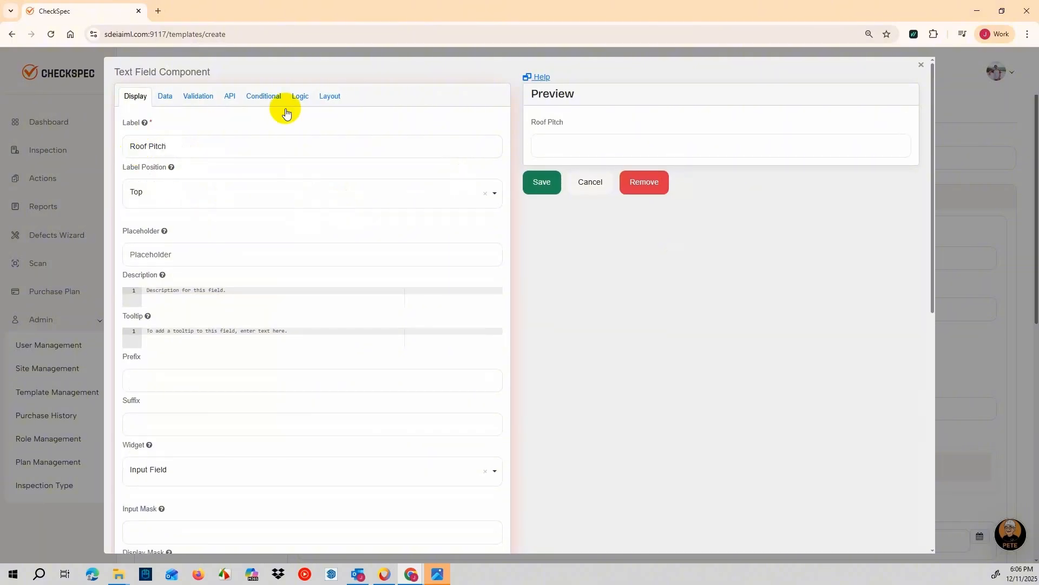
{"action": "left_click", "coordinate": [537, 182]}
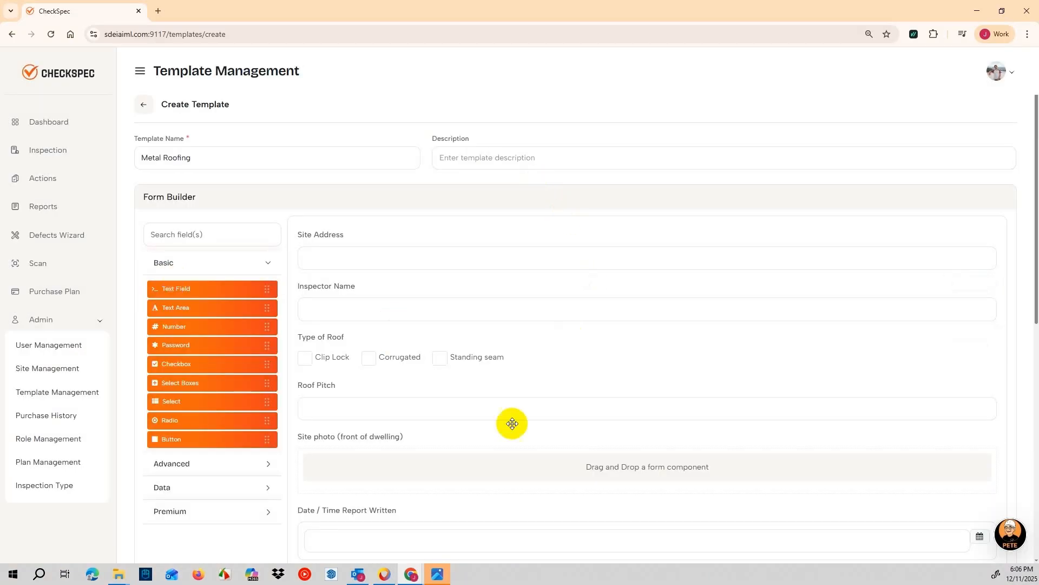
{"action": "scroll", "coordinate": [348, 337], "scroll_direction": "down", "scroll_amount": 8}
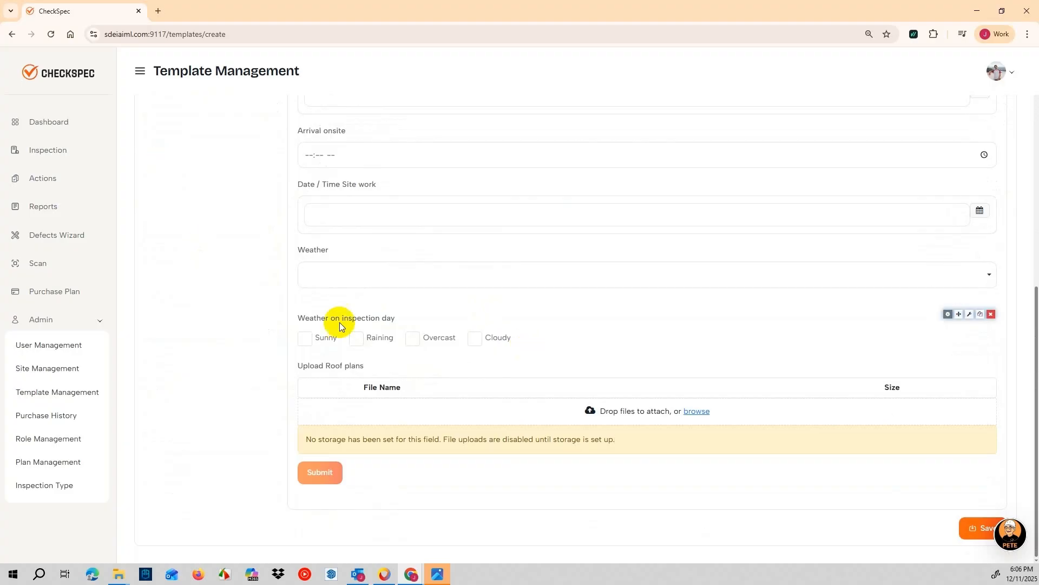
{"action": "scroll", "coordinate": [339, 322], "scroll_direction": "up", "scroll_amount": 2}
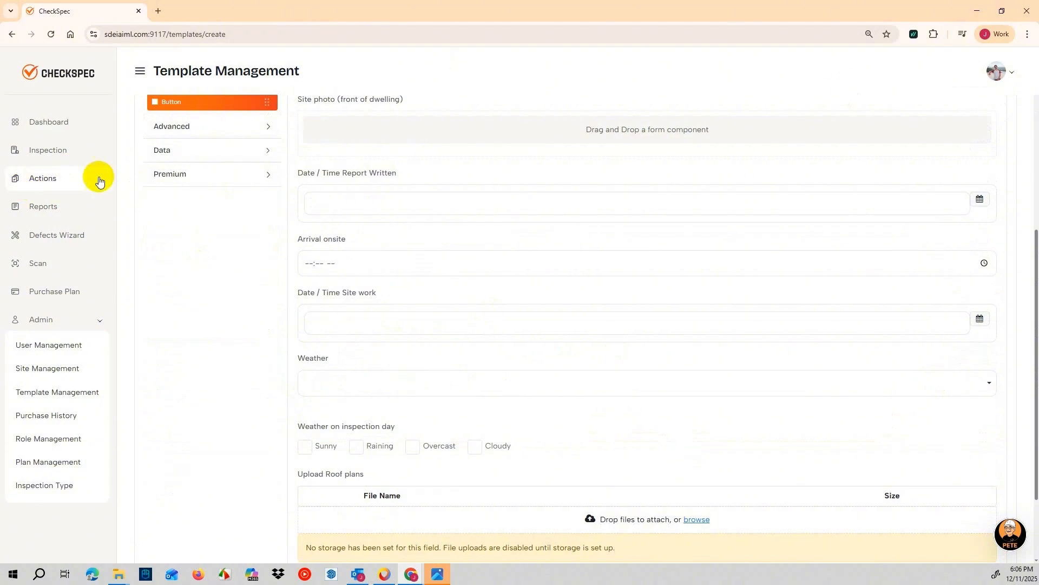
{"action": "scroll", "coordinate": [220, 174], "scroll_direction": "up", "scroll_amount": 5}
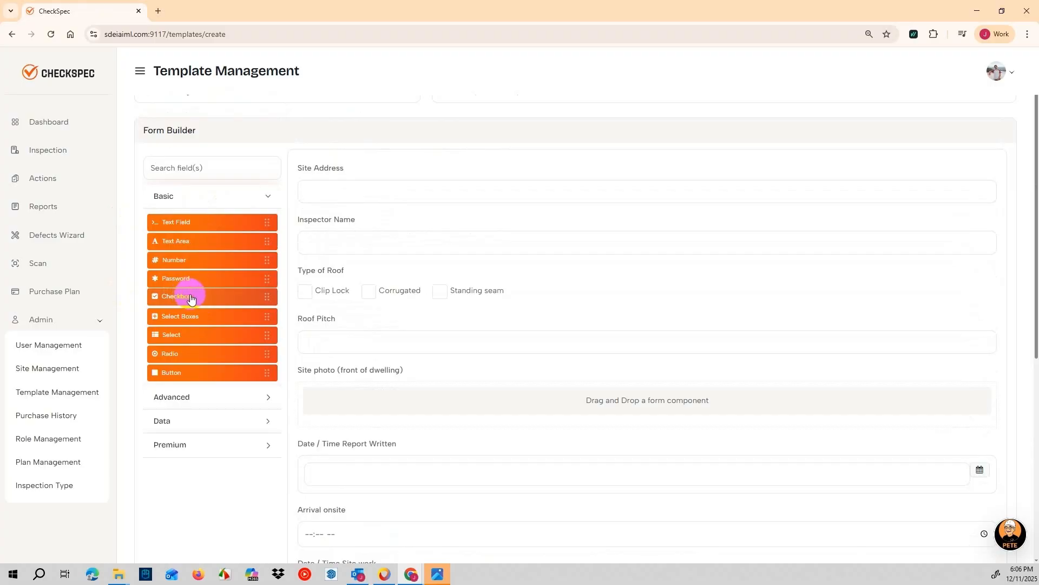
{"action": "left_click_drag", "start_coordinate": [188, 297], "coordinate": [357, 425]}
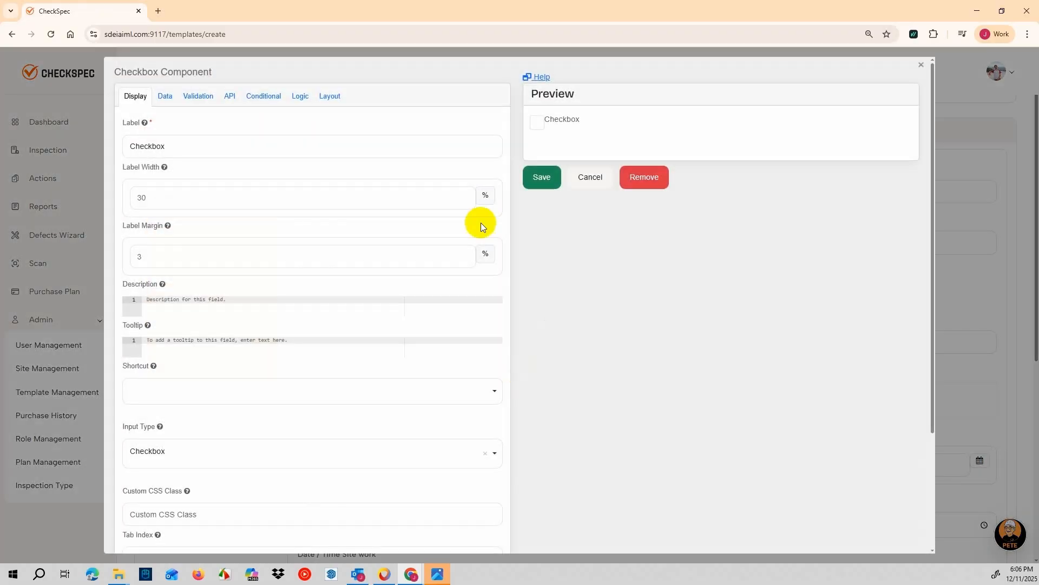
{"action": "left_click_drag", "start_coordinate": [163, 146], "coordinate": [125, 148]}
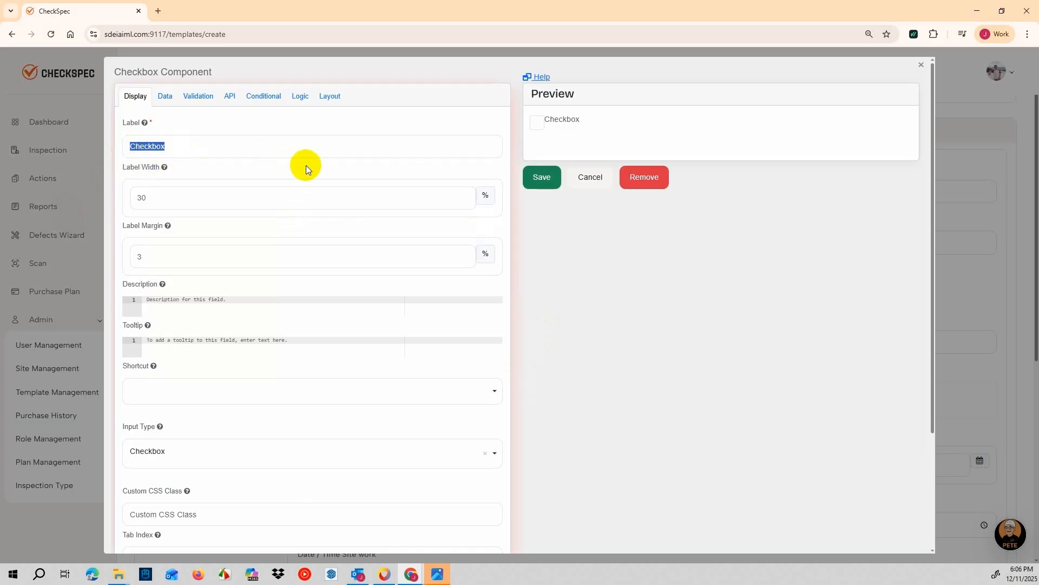
{"action": "type", "text": "Are screw"}
{"action": "key", "text": "BackSpace"}
{"action": "type", "text": "fixing spaces "}
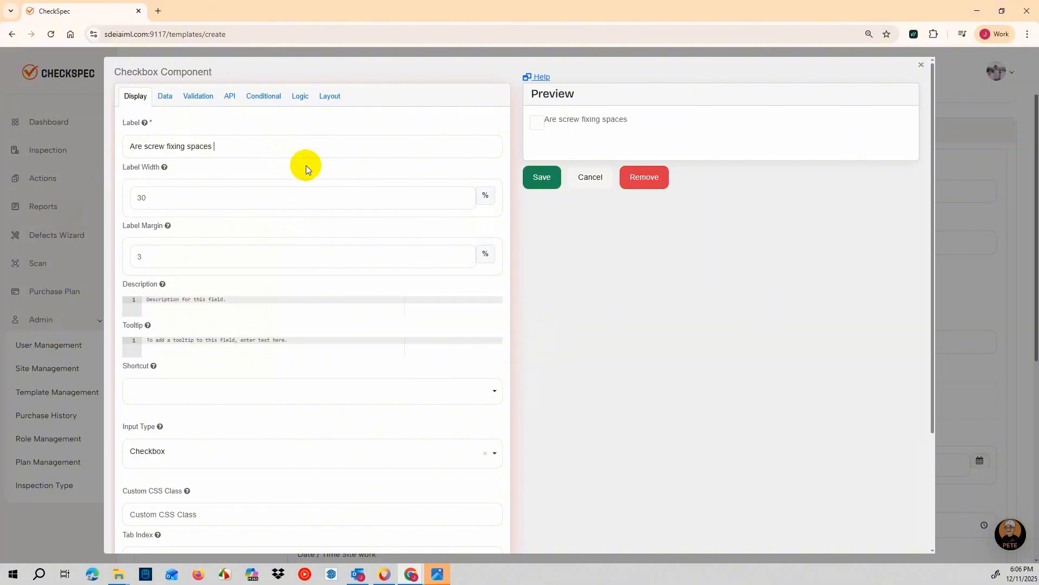
{"action": "type", "text": "in accordance with S"}
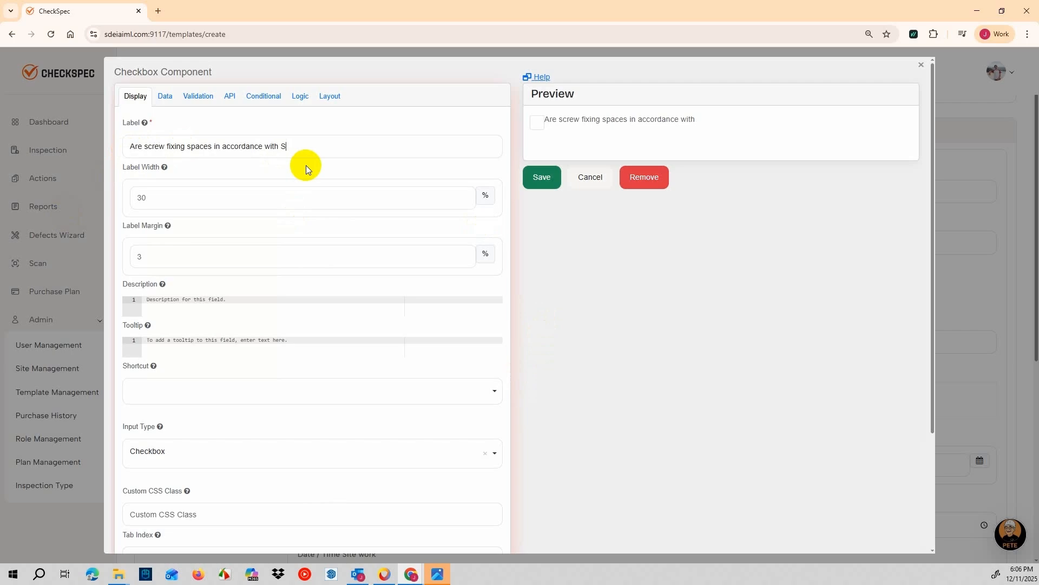
{"action": "type", "text": "pecifications"}
{"action": "left_click", "coordinate": [165, 96]}
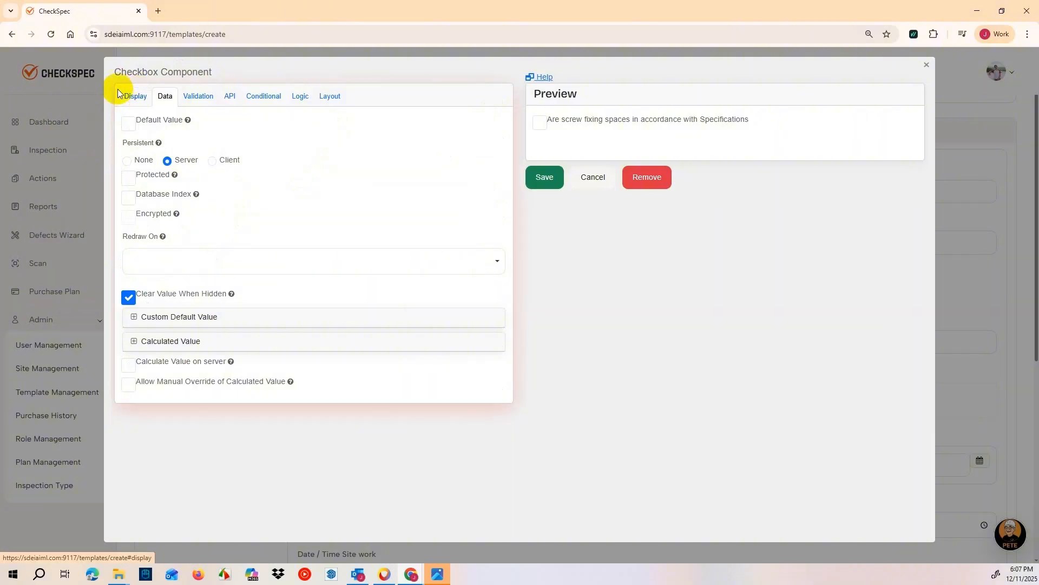
{"action": "left_click", "coordinate": [641, 178]}
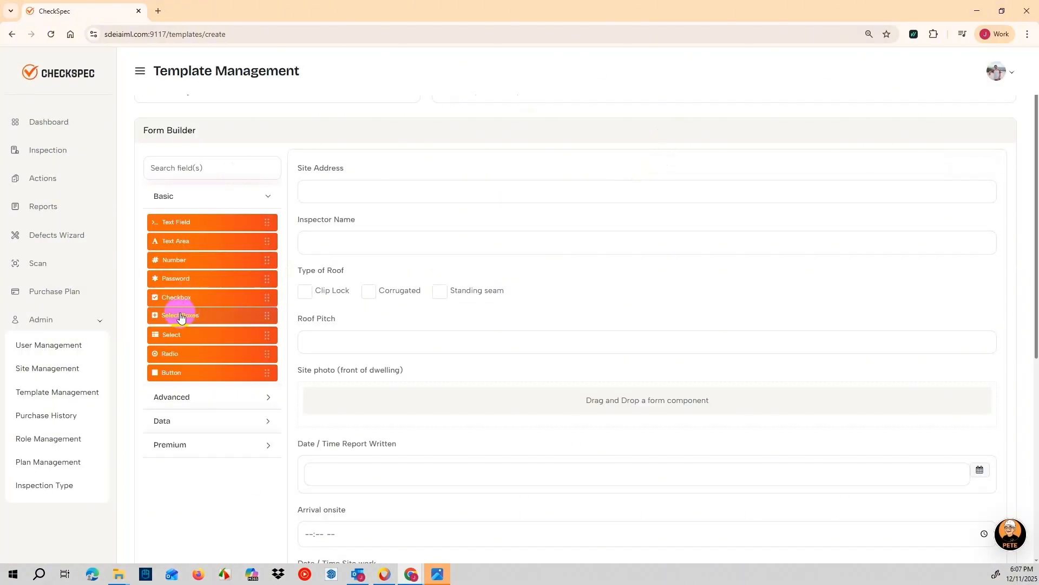
Add Select Boxes between Roof Pitch and Site photo, labelled "Hip ridge and barge installed as per requirement"
{"action": "left_click_drag", "start_coordinate": [177, 313], "coordinate": [347, 366]}
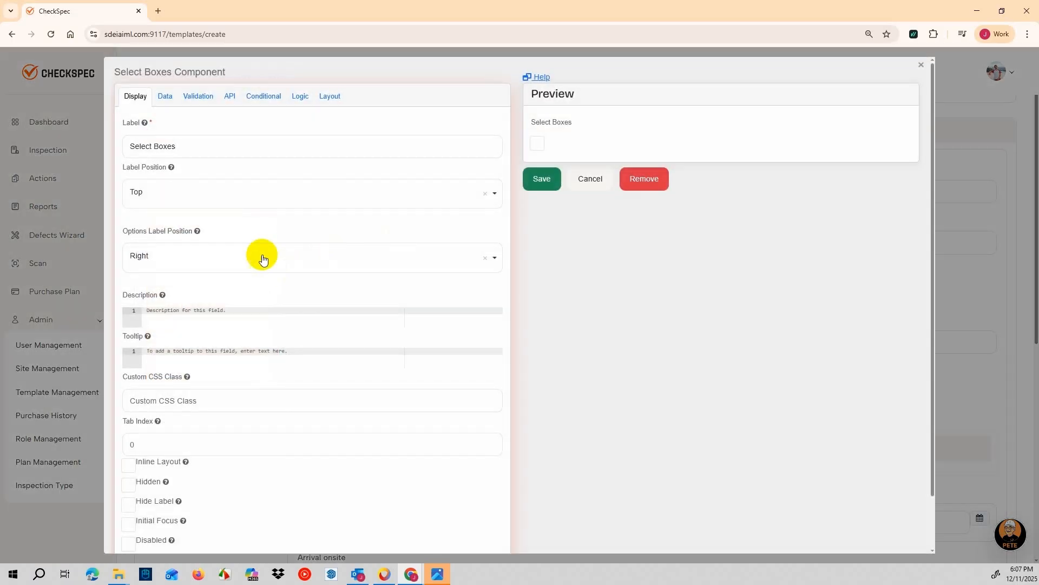
{"action": "left_click_drag", "start_coordinate": [178, 147], "coordinate": [133, 147]}
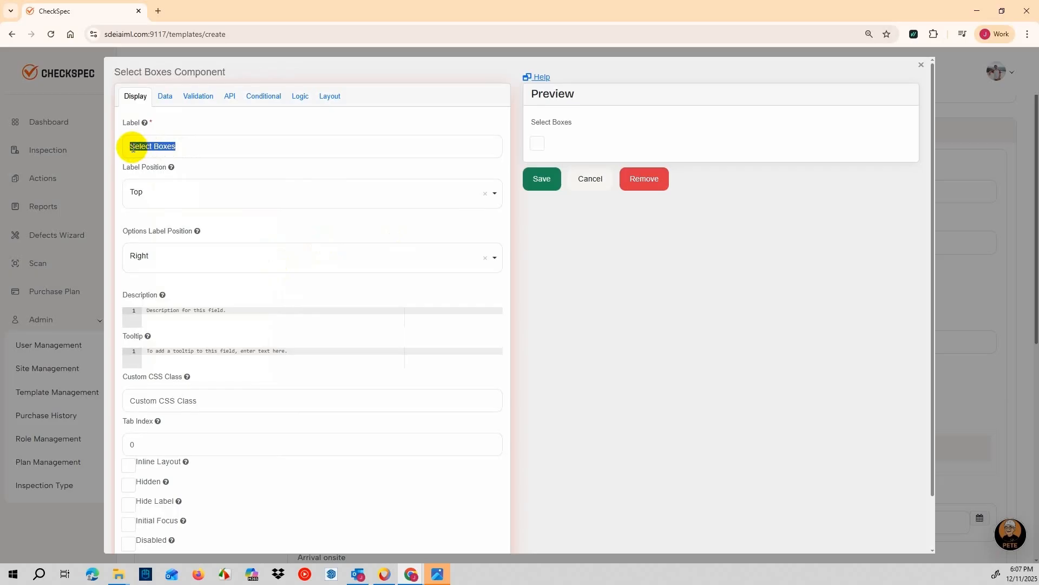
{"action": "type", "text": "H"}
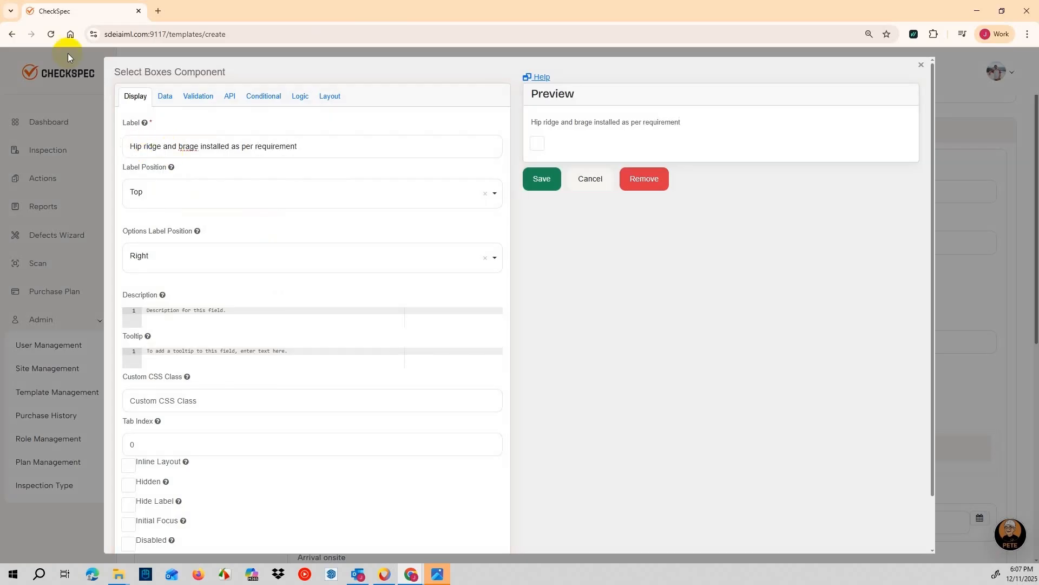
{"action": "right_click", "coordinate": [186, 147]}
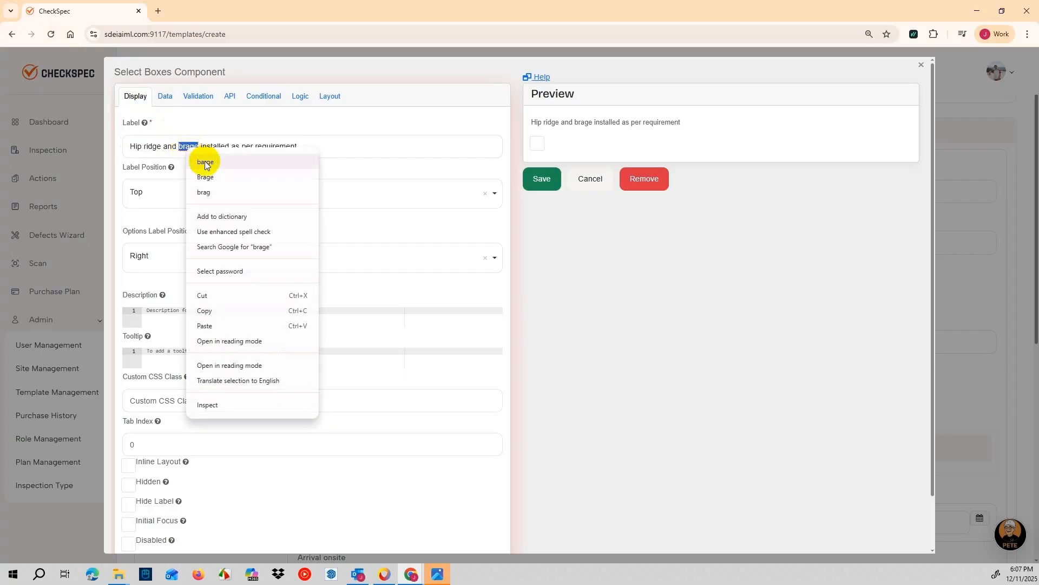
{"action": "left_click", "coordinate": [205, 162]}
Give the Hip ridge and barge select boxes the values Yes, No, N/A and Not Complete, and save the field
{"action": "left_click", "coordinate": [168, 96]}
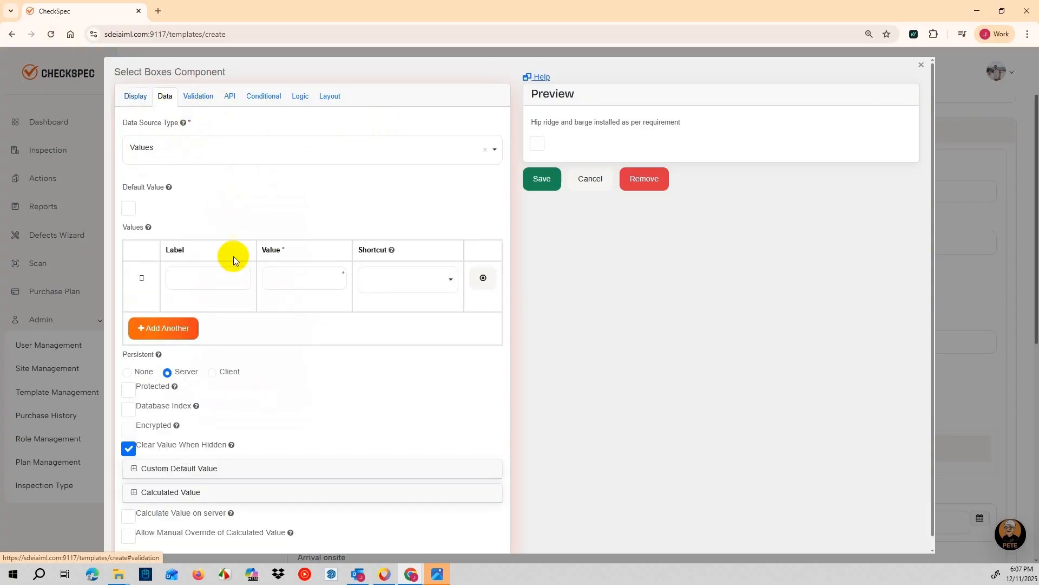
{"action": "left_click", "coordinate": [205, 276]}
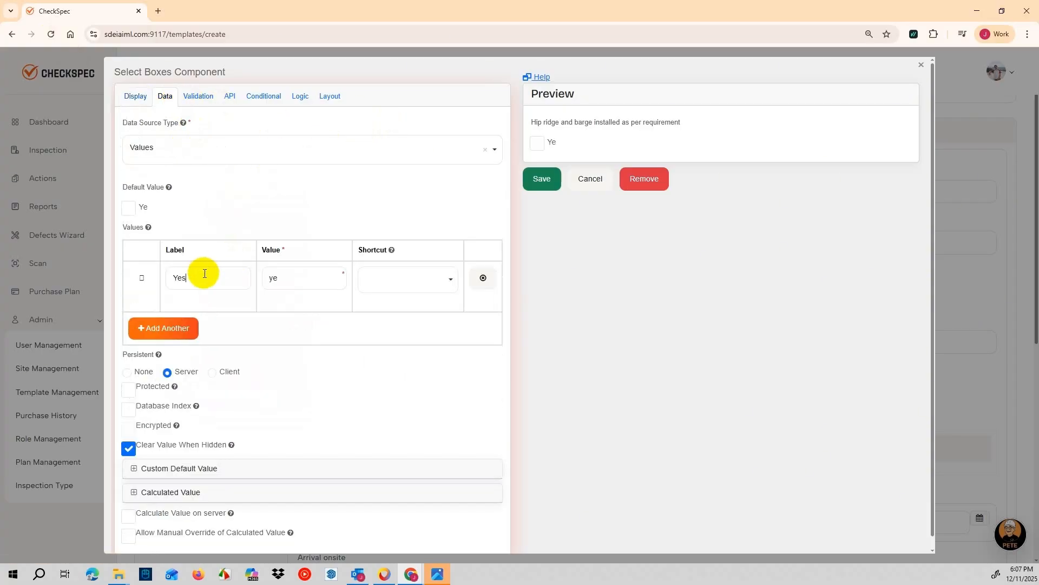
{"action": "left_click", "coordinate": [161, 329]}
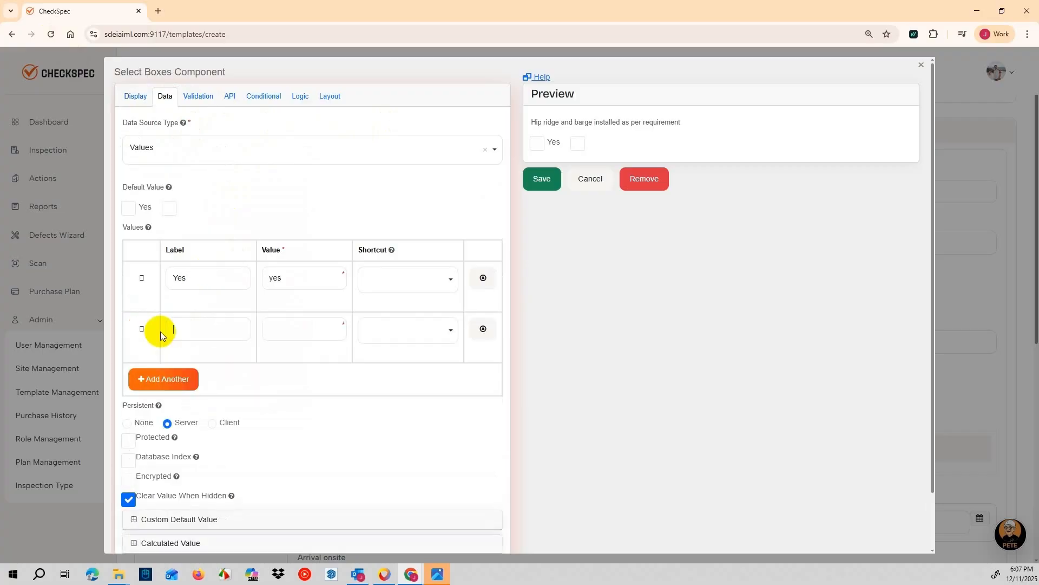
{"action": "type", "text": "No"}
{"action": "left_click", "coordinate": [162, 378]}
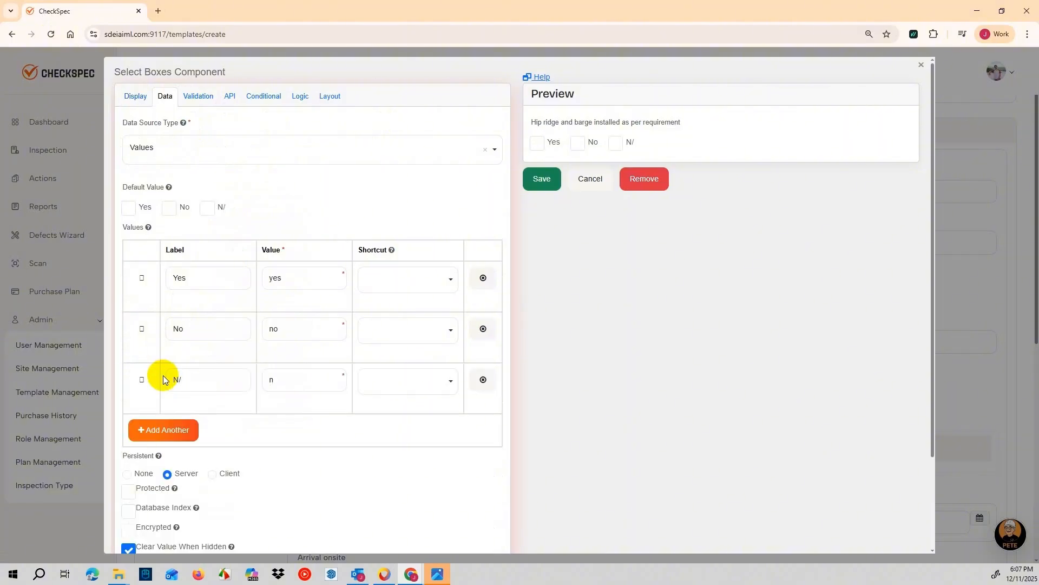
{"action": "left_click", "coordinate": [154, 430]}
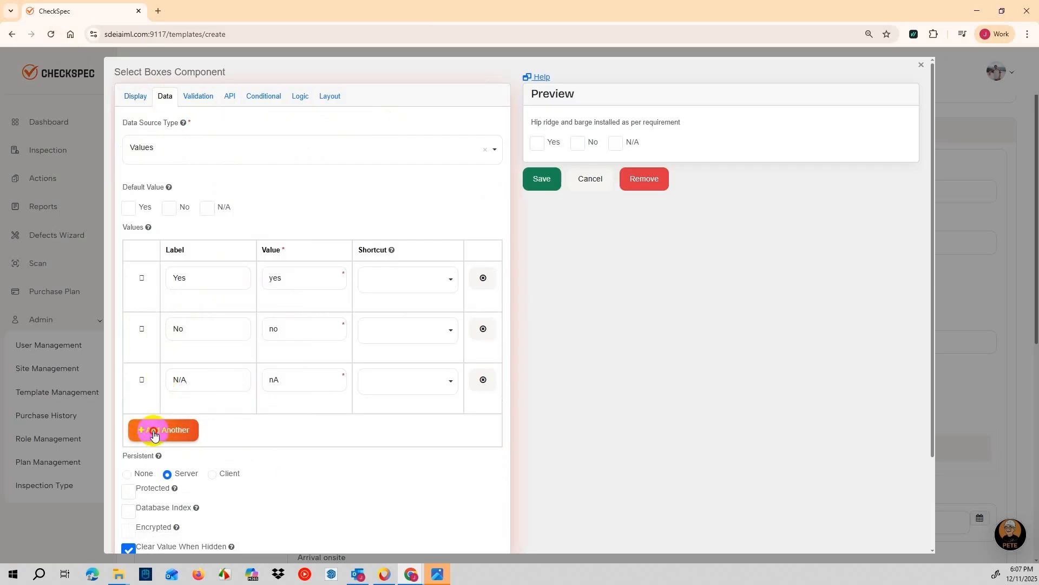
{"action": "type", "text": "Not"}
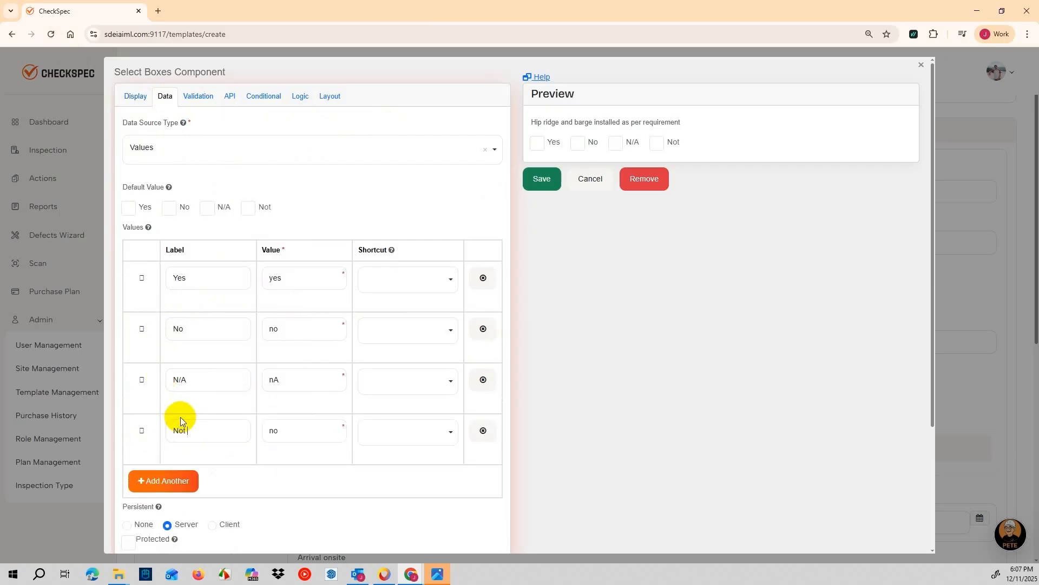
{"action": "type", "text": " Complete"}
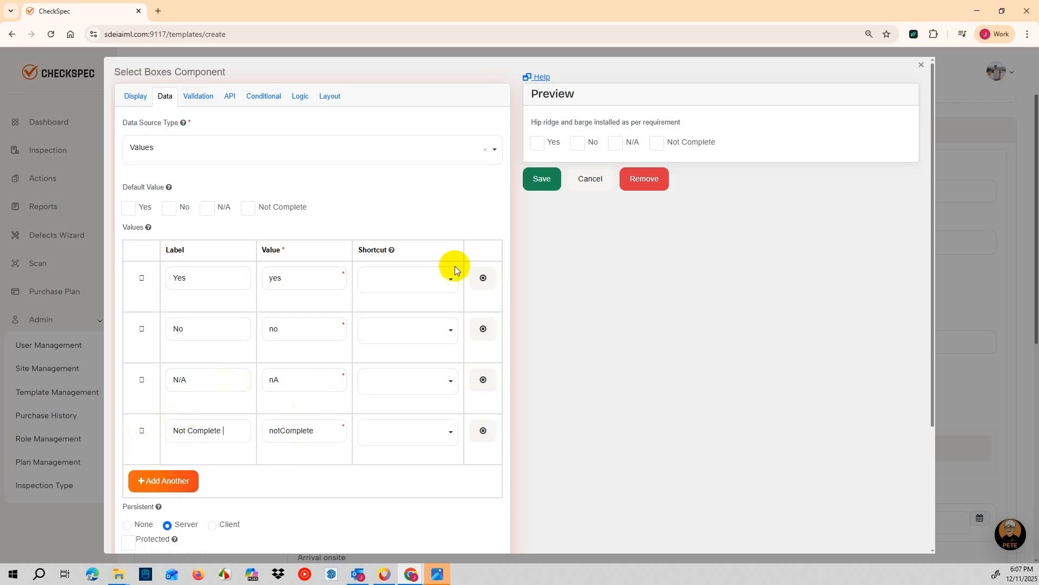
{"action": "left_click", "coordinate": [545, 183]}
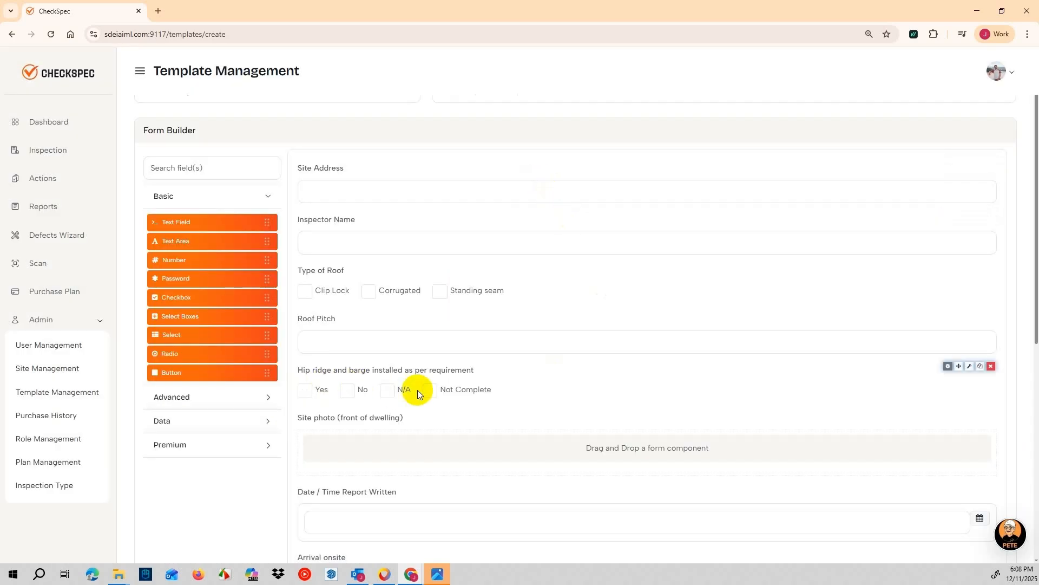
Add an Edit Grid directly below the Hip ridge and barge field, labelled "Photo of the Roof capping's (5)", and save it
{"action": "scroll", "coordinate": [429, 337], "scroll_direction": "down", "scroll_amount": 1}
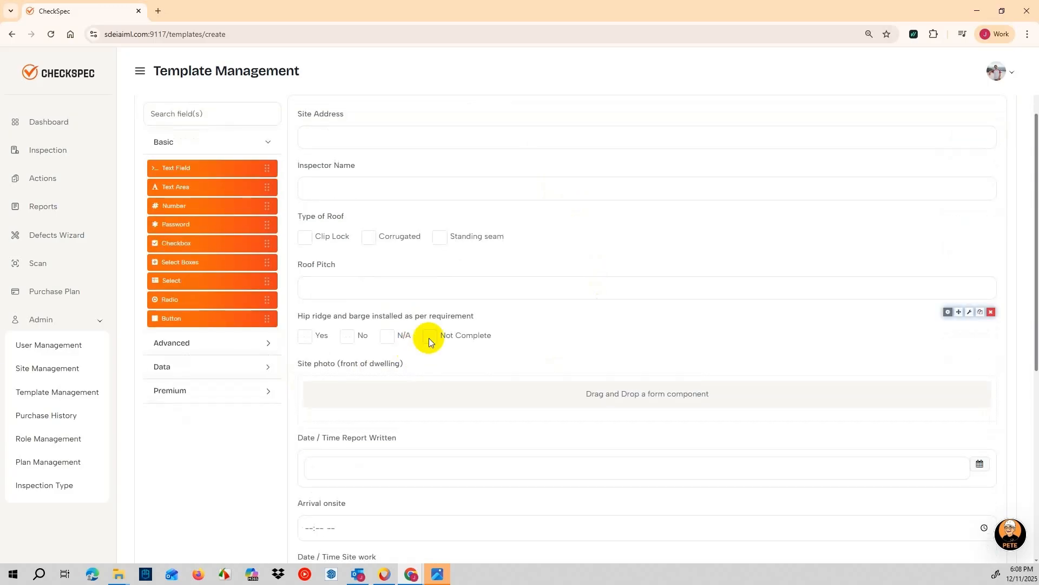
{"action": "left_click", "coordinate": [165, 365]}
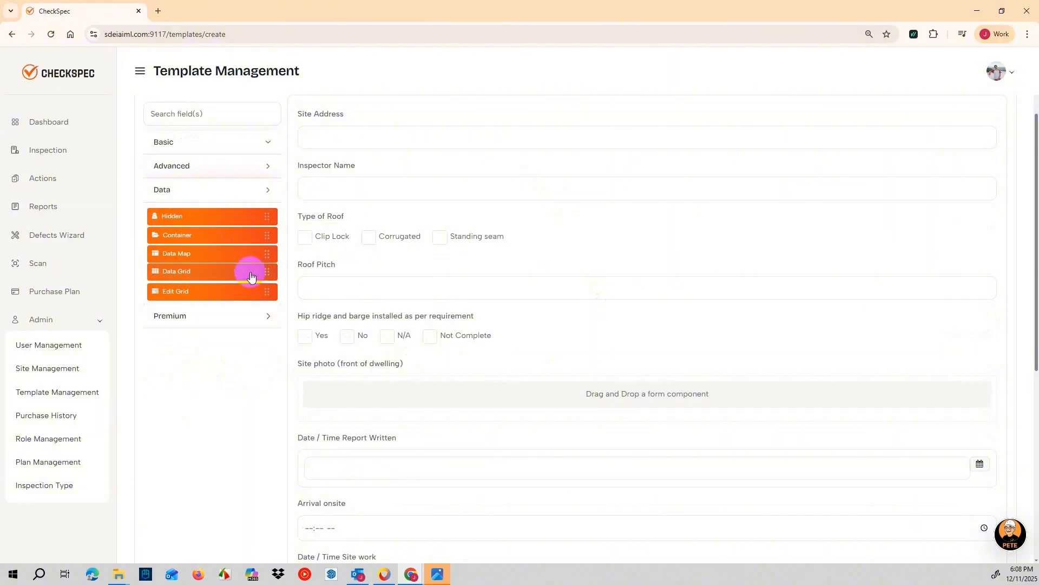
{"action": "left_click_drag", "start_coordinate": [196, 296], "coordinate": [347, 345]}
{"action": "left_click_drag", "start_coordinate": [163, 146], "coordinate": [132, 146]}
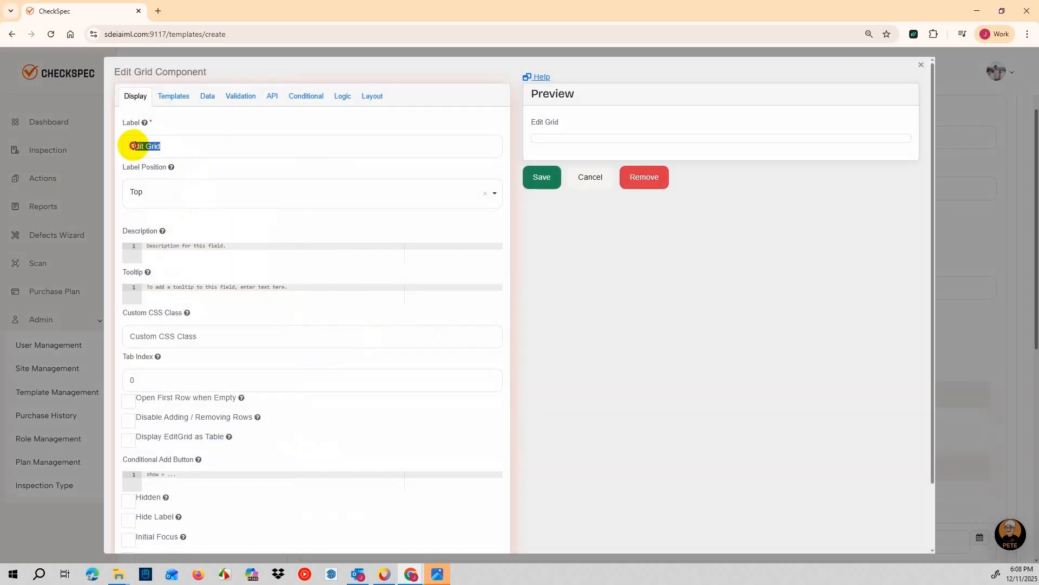
{"action": "type", "text": "Photo of the Roof cappings (5"}
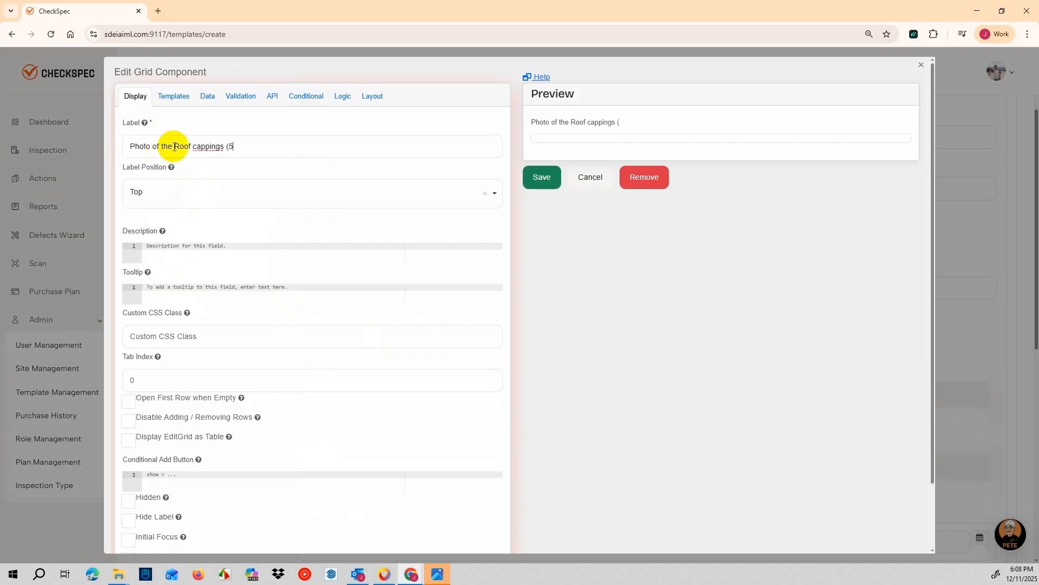
{"action": "right_click", "coordinate": [209, 146]}
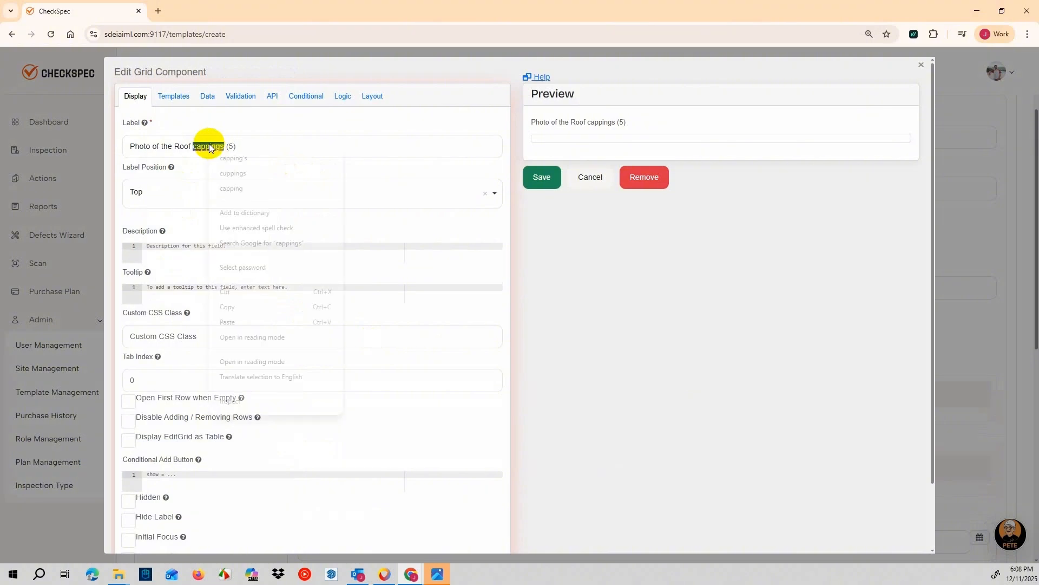
{"action": "left_click", "coordinate": [225, 155]}
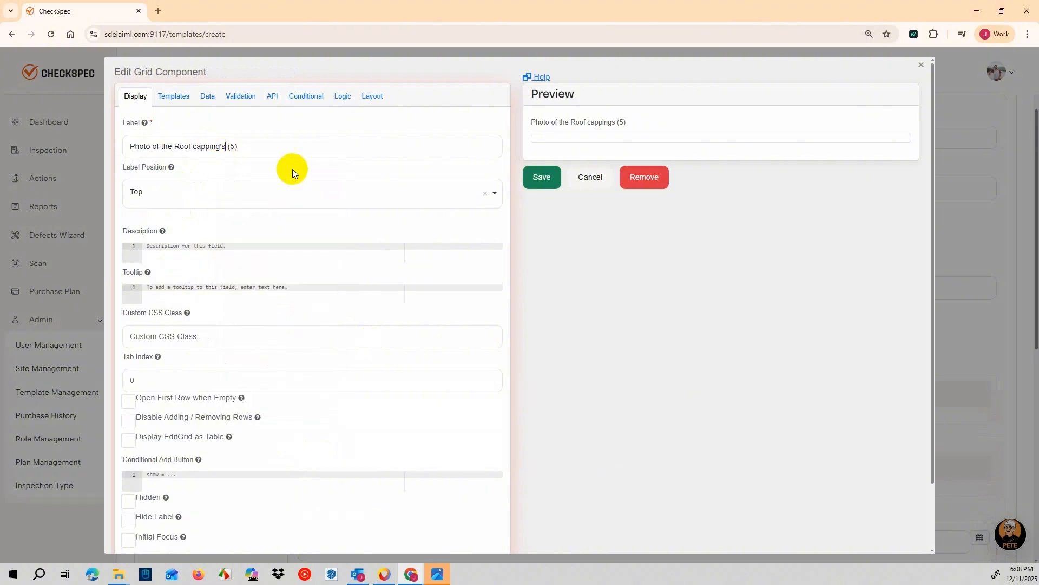
{"action": "left_click", "coordinate": [539, 177]}
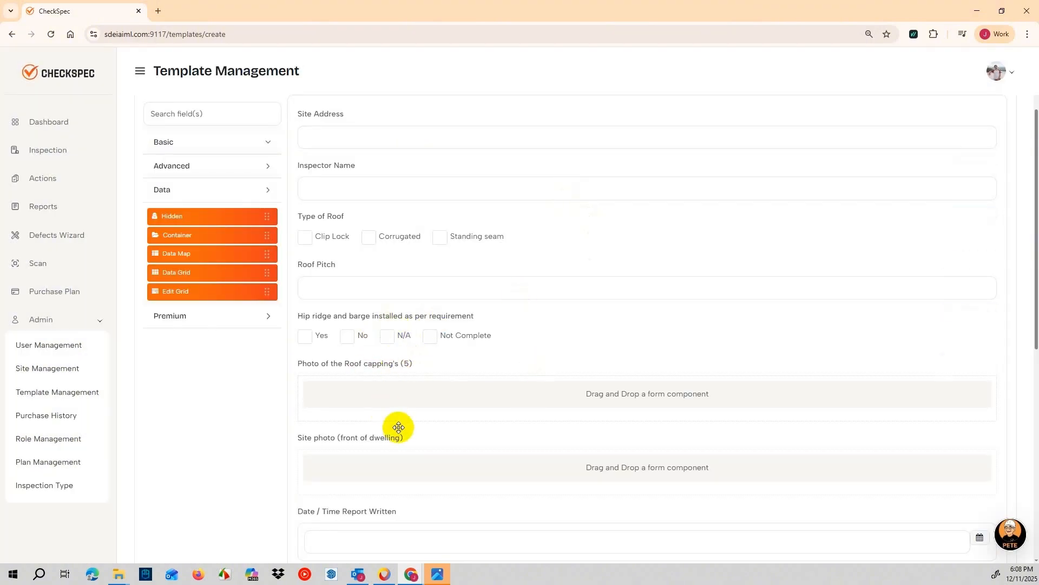
Move Site photo above Site Address, and the roof capping photo grid between Arrival onsite and Date / Time Site work
{"action": "left_click_drag", "start_coordinate": [384, 436], "coordinate": [386, 126]}
{"action": "scroll", "coordinate": [422, 301], "scroll_direction": "down", "scroll_amount": 2}
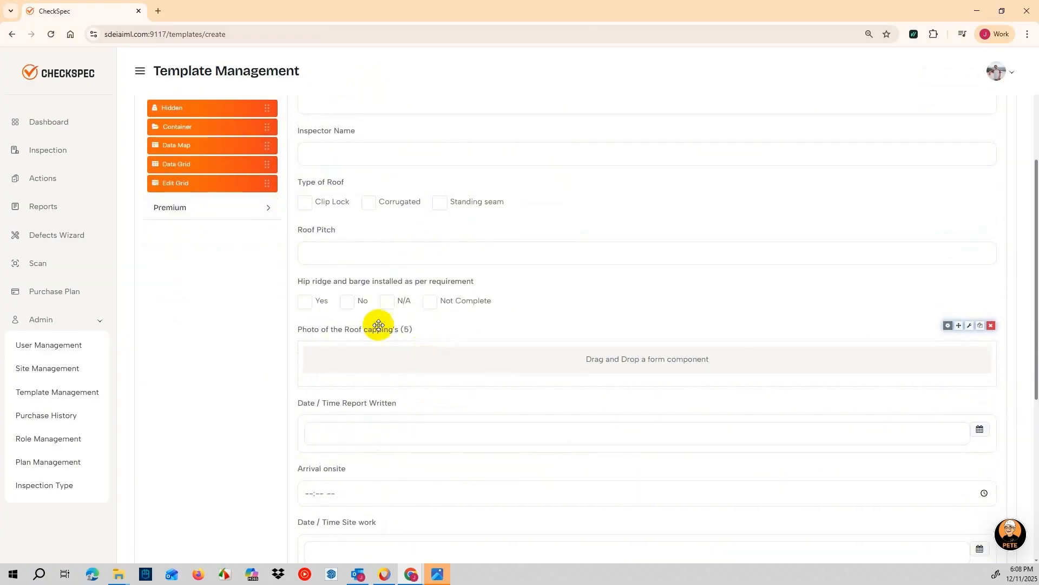
{"action": "left_click_drag", "start_coordinate": [406, 329], "coordinate": [378, 475]}
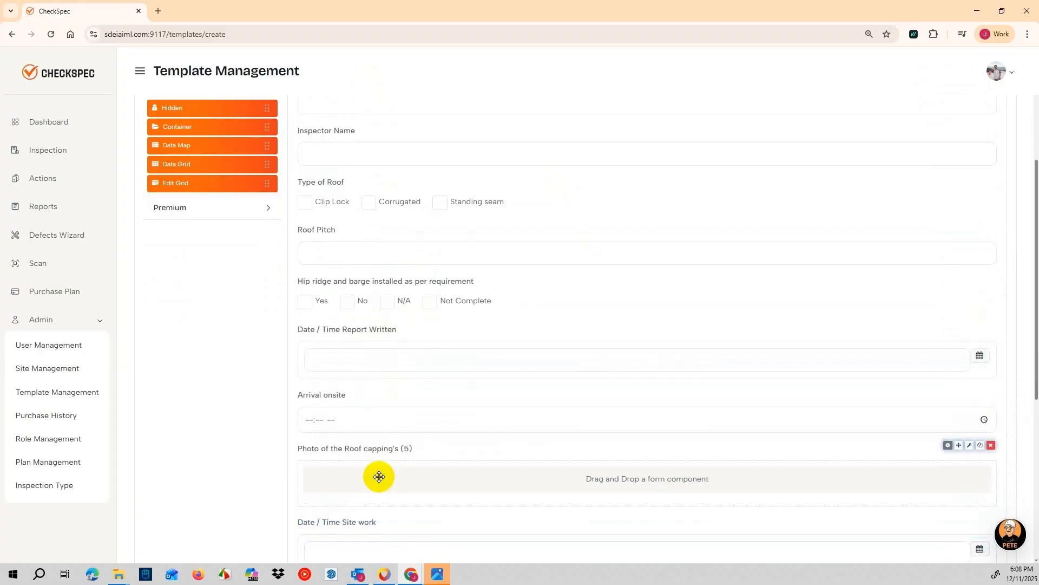
{"action": "scroll", "coordinate": [387, 417], "scroll_direction": "down", "scroll_amount": 5}
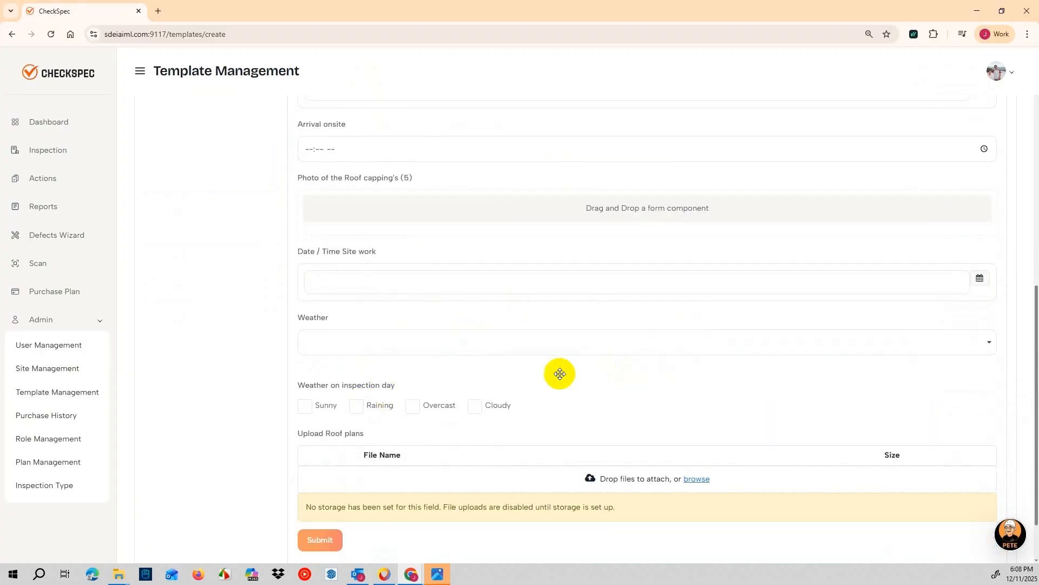
{"action": "scroll", "coordinate": [557, 371], "scroll_direction": "down", "scroll_amount": 2}
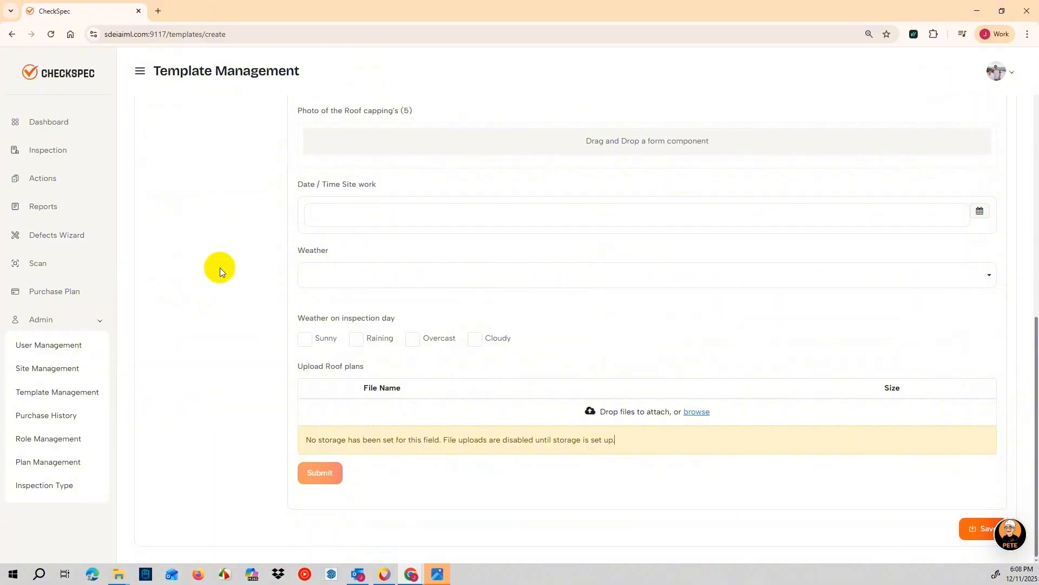
Add a Signature field between Date / Time Report Written and Arrival onsite and save it with its default settings
{"action": "scroll", "coordinate": [213, 305], "scroll_direction": "up", "scroll_amount": 9}
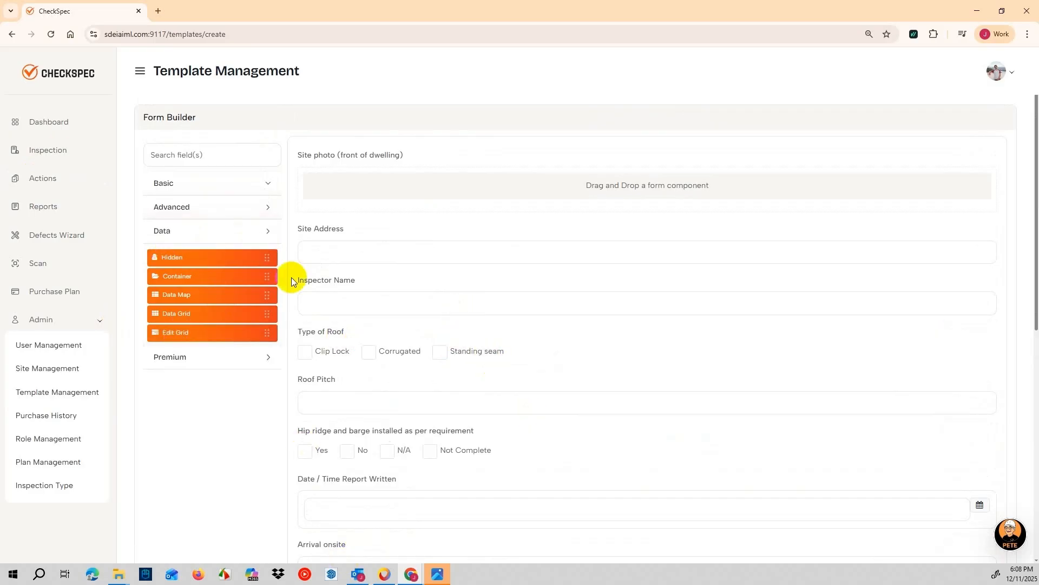
{"action": "left_click", "coordinate": [181, 186]}
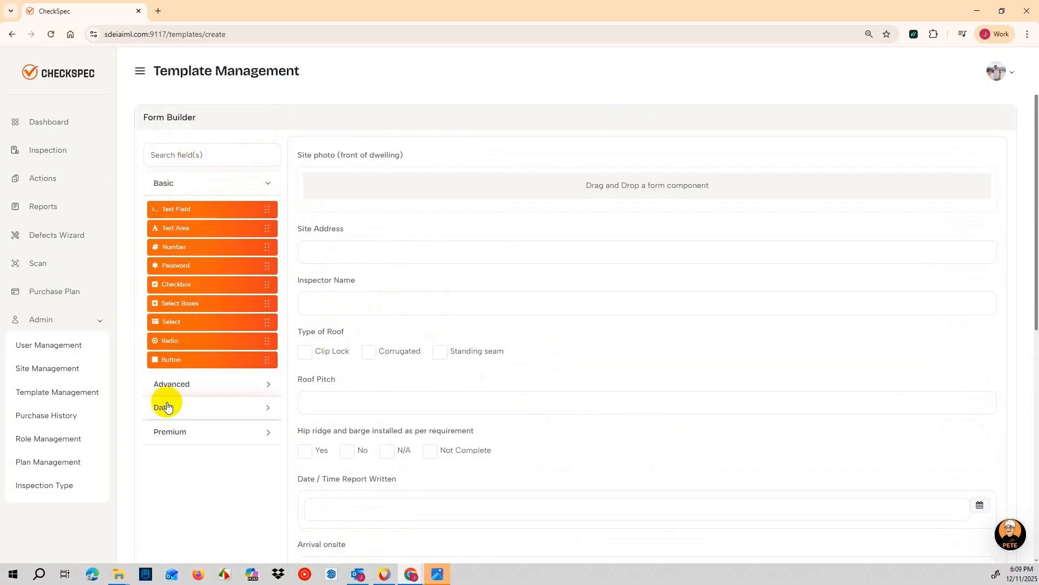
{"action": "left_click", "coordinate": [168, 385]}
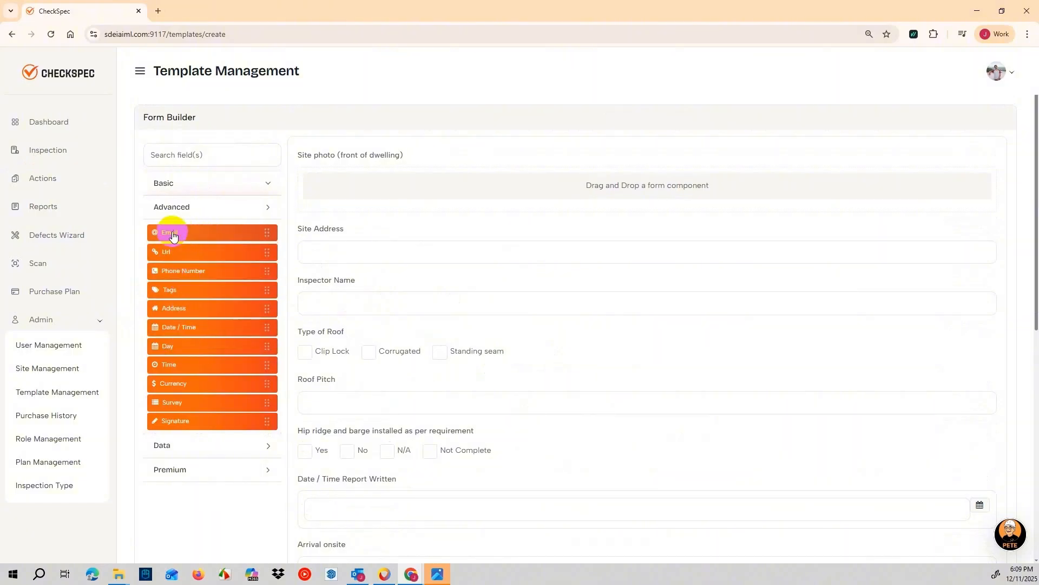
{"action": "mouse_move", "coordinate": [230, 415]}
{"action": "left_mouse_down"}
{"action": "mouse_move", "coordinate": [185, 420]}
{"action": "mouse_move", "coordinate": [406, 506]}
{"action": "mouse_move", "coordinate": [398, 528]}
{"action": "left_mouse_up"}
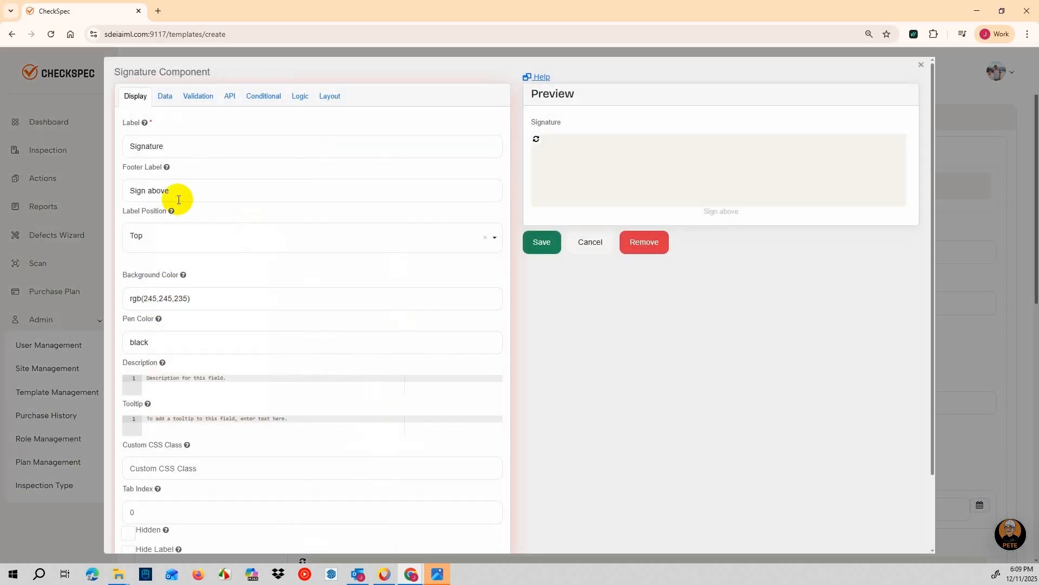
{"action": "left_click", "coordinate": [541, 242]}
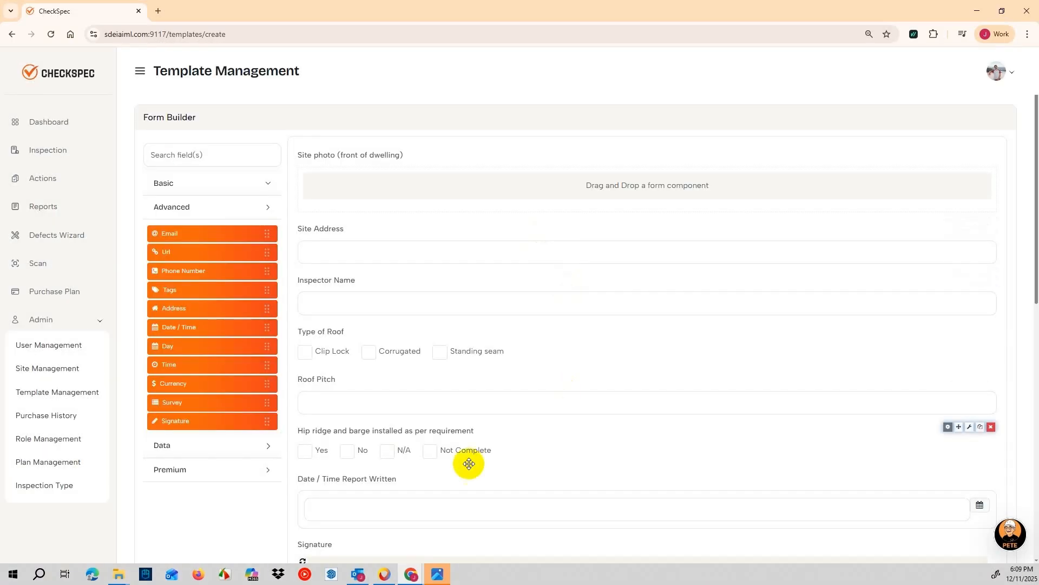
{"action": "scroll", "coordinate": [225, 379], "scroll_direction": "down", "scroll_amount": 2}
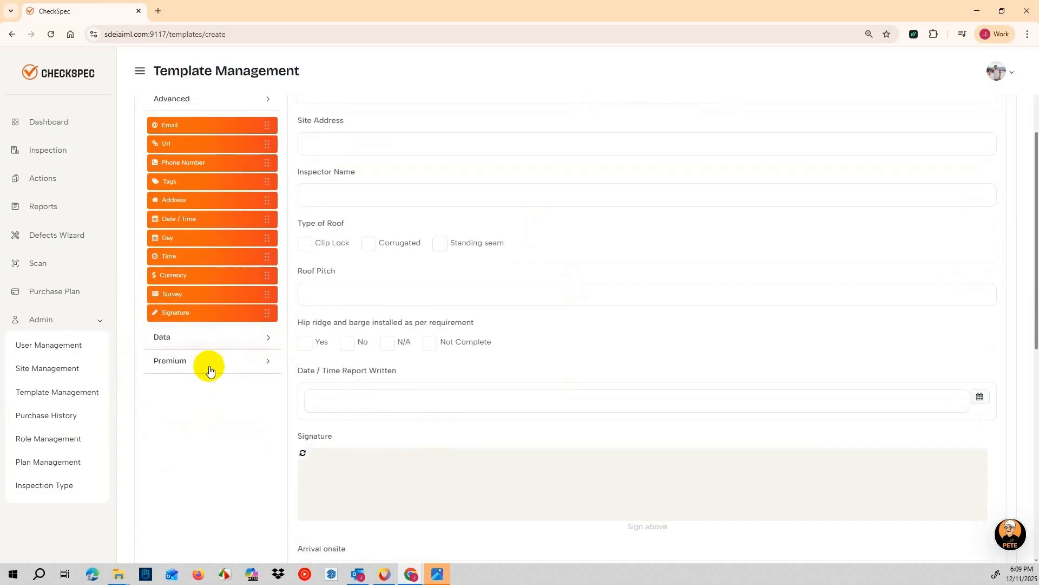
{"action": "scroll", "coordinate": [211, 363], "scroll_direction": "up", "scroll_amount": 2}
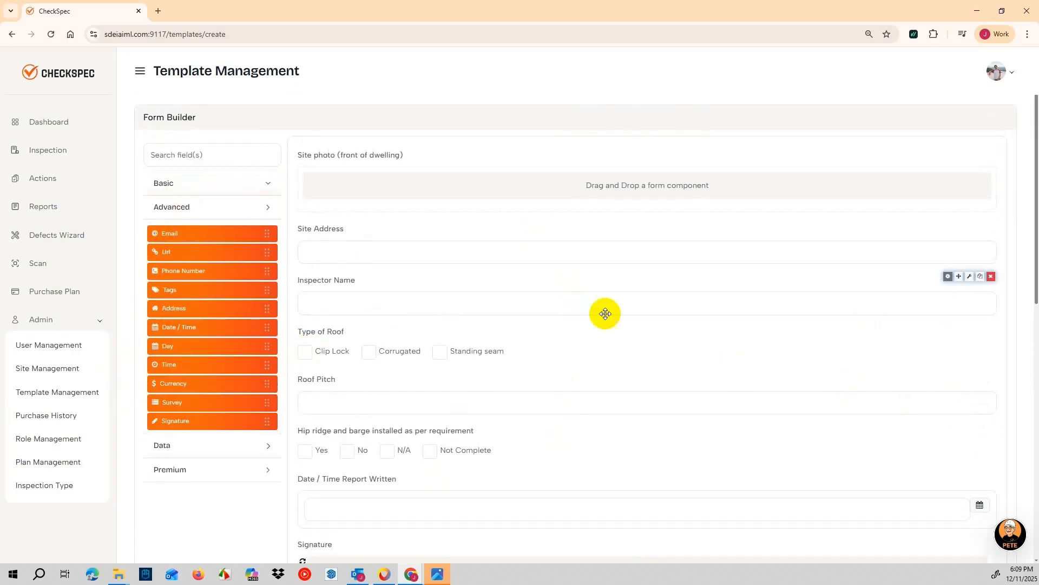
{"action": "left_click", "coordinate": [233, 328]}
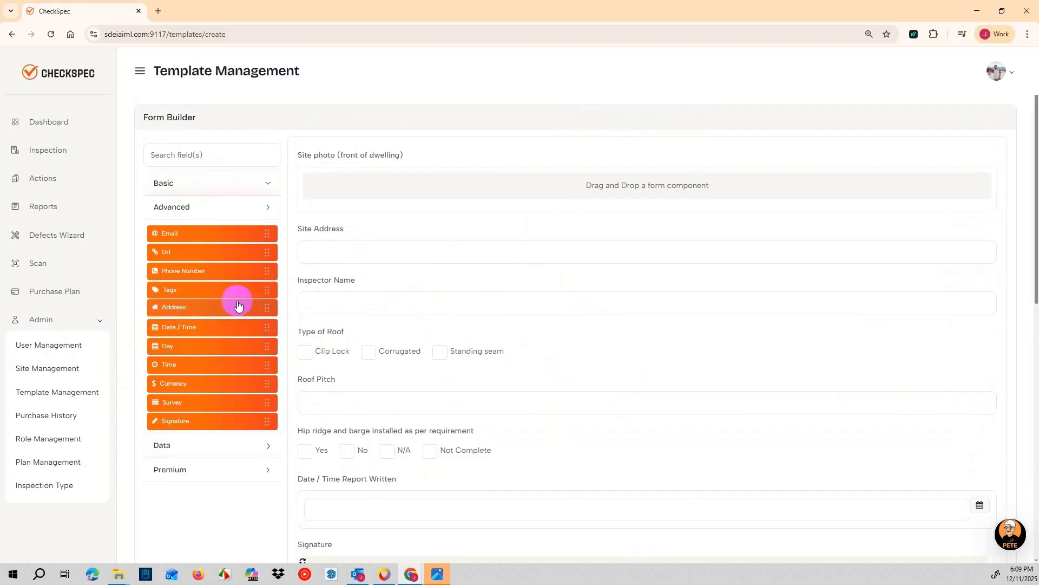
{"action": "left_click", "coordinate": [192, 185]}
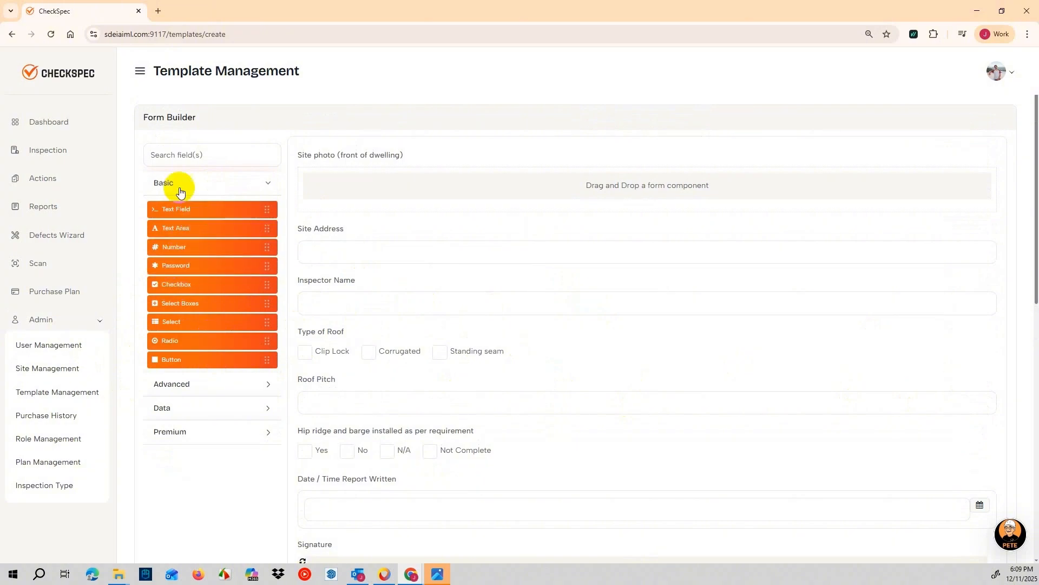
{"action": "left_click", "coordinate": [198, 431]}
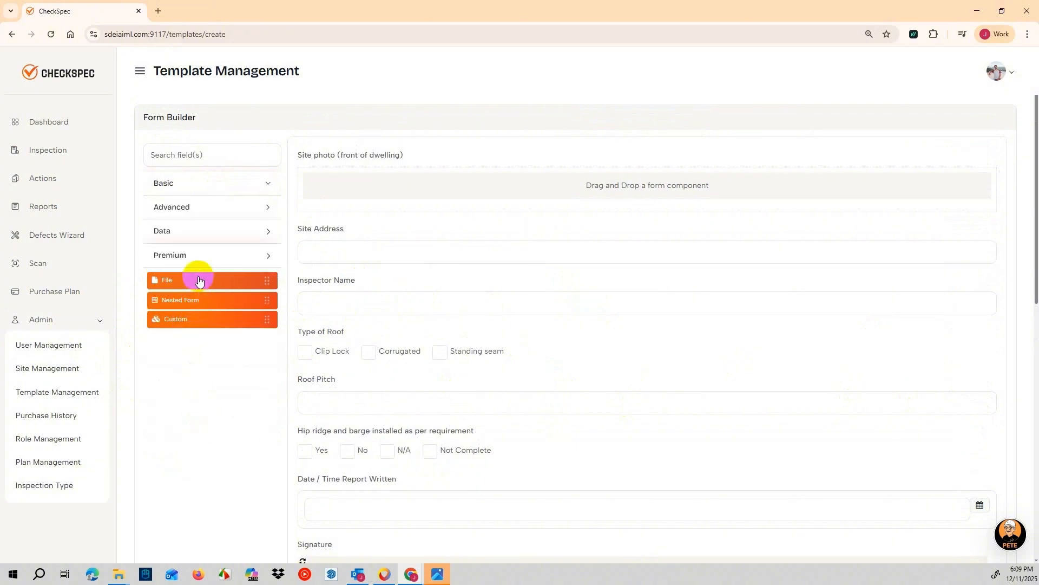
{"action": "left_click", "coordinate": [175, 231]}
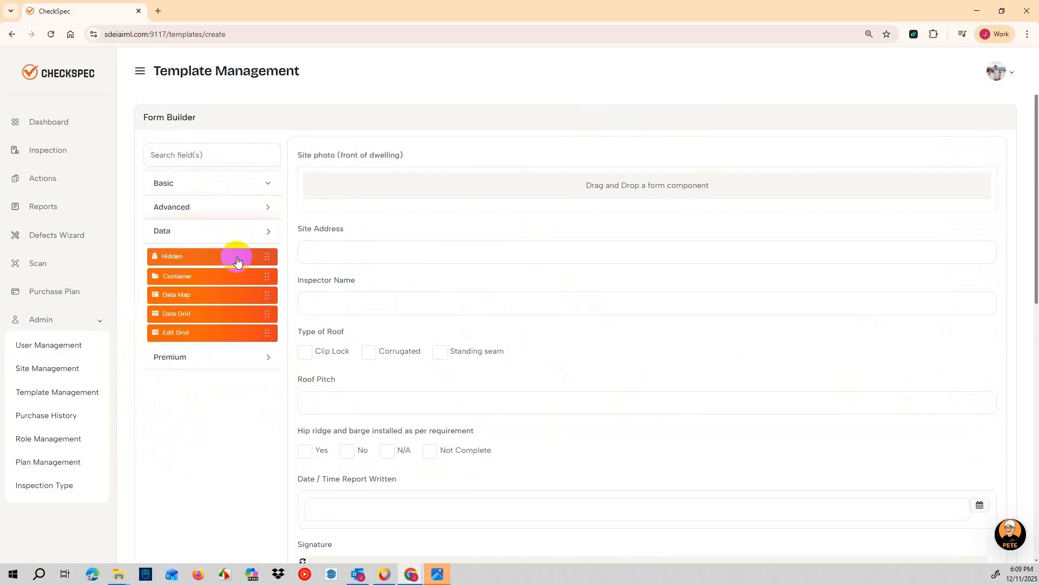
Add a Time field between Roof Pitch and the Hip ridge and barge field, labelled "Completion of inspection", and save it
{"action": "left_click", "coordinate": [184, 213]}
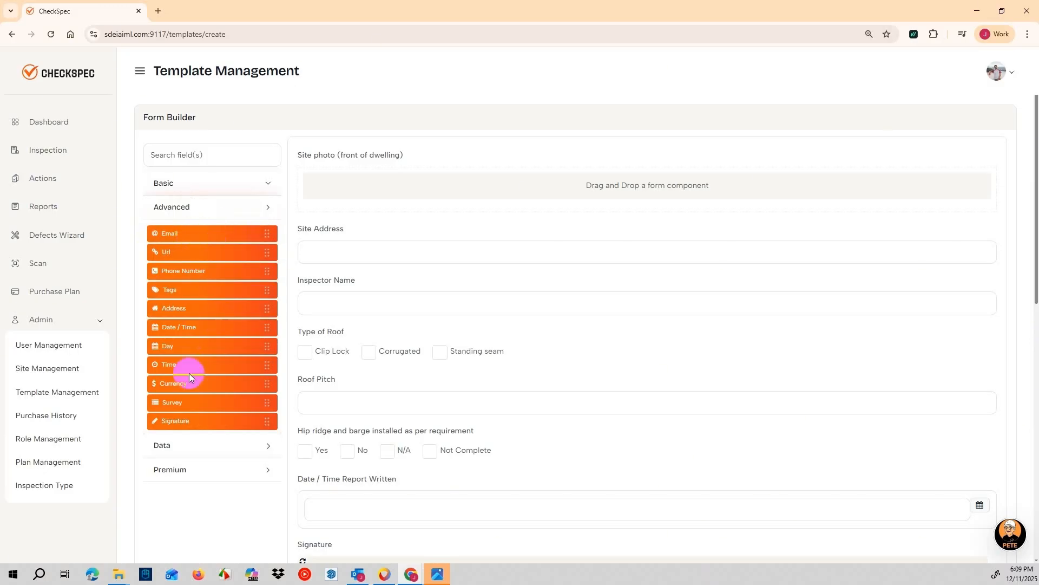
{"action": "left_click_drag", "start_coordinate": [184, 368], "coordinate": [395, 428]}
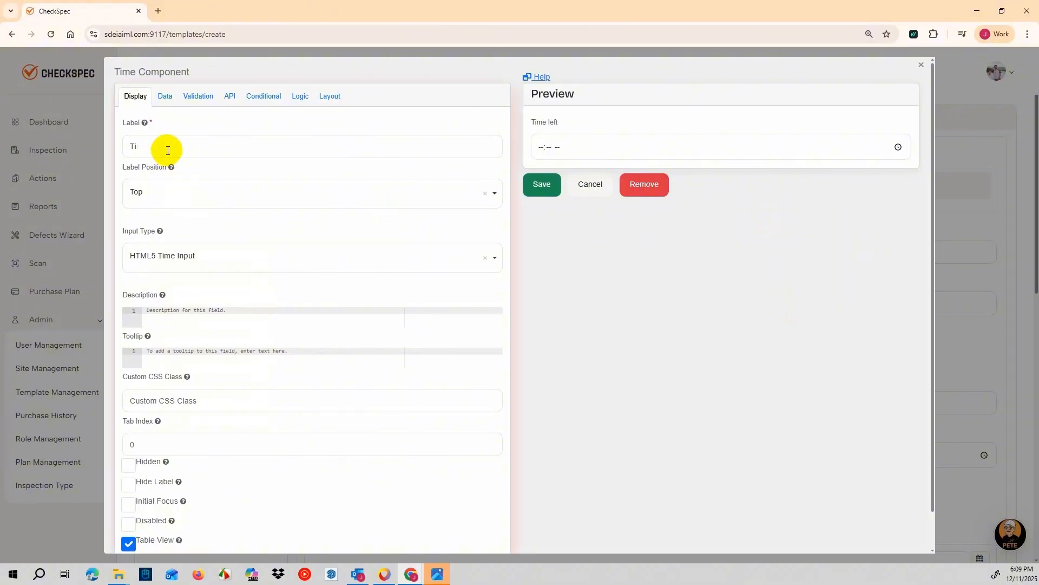
{"action": "type", "text": "C"}
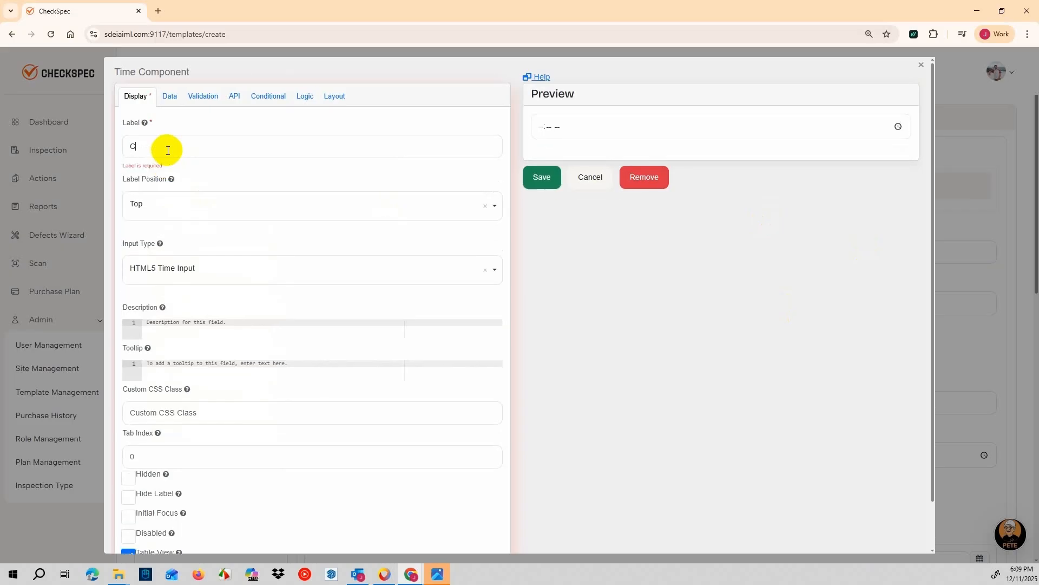
{"action": "type", "text": "ompletion of inspection"}
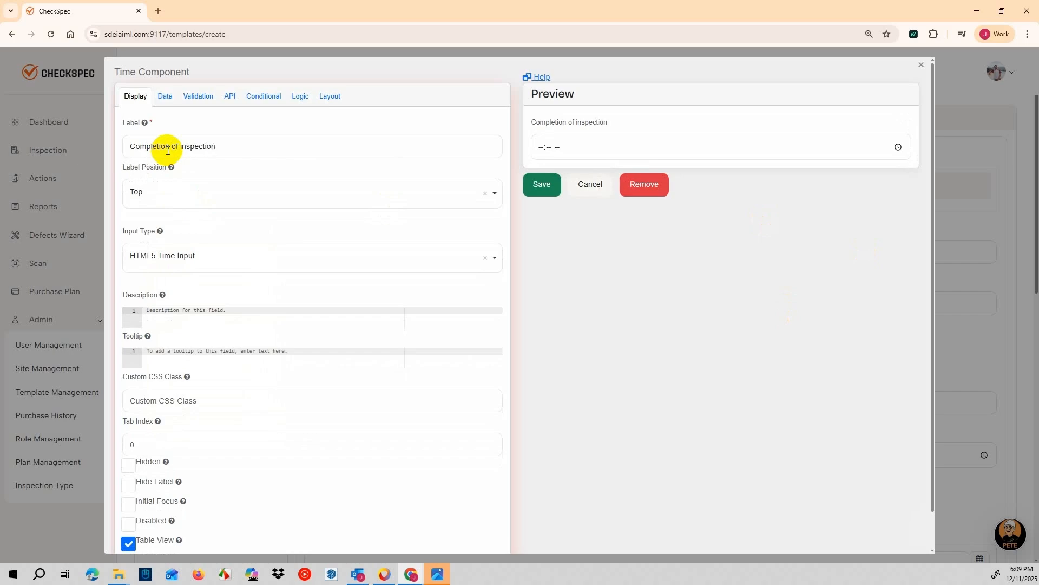
{"action": "left_click", "coordinate": [545, 185]}
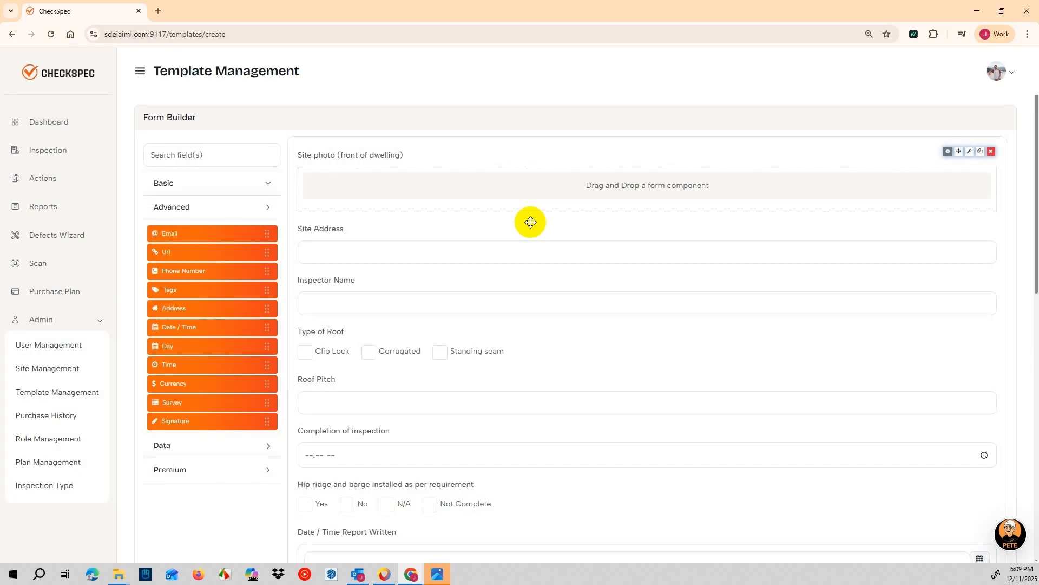
Move the Roof Pitch field between Site Address and Inspector Name
{"action": "left_click_drag", "start_coordinate": [377, 381], "coordinate": [382, 271]}
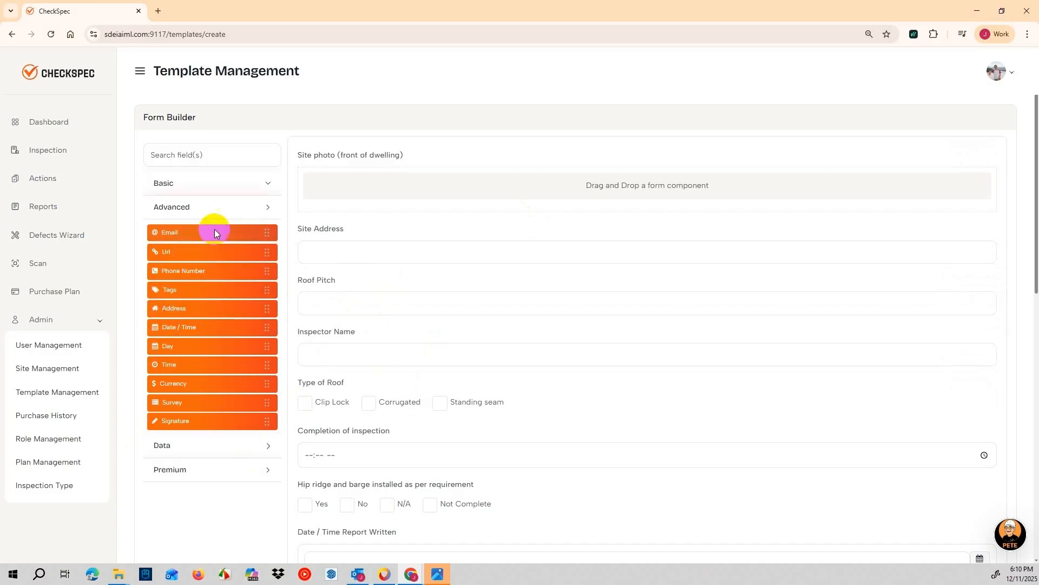
{"action": "left_click", "coordinate": [238, 184]}
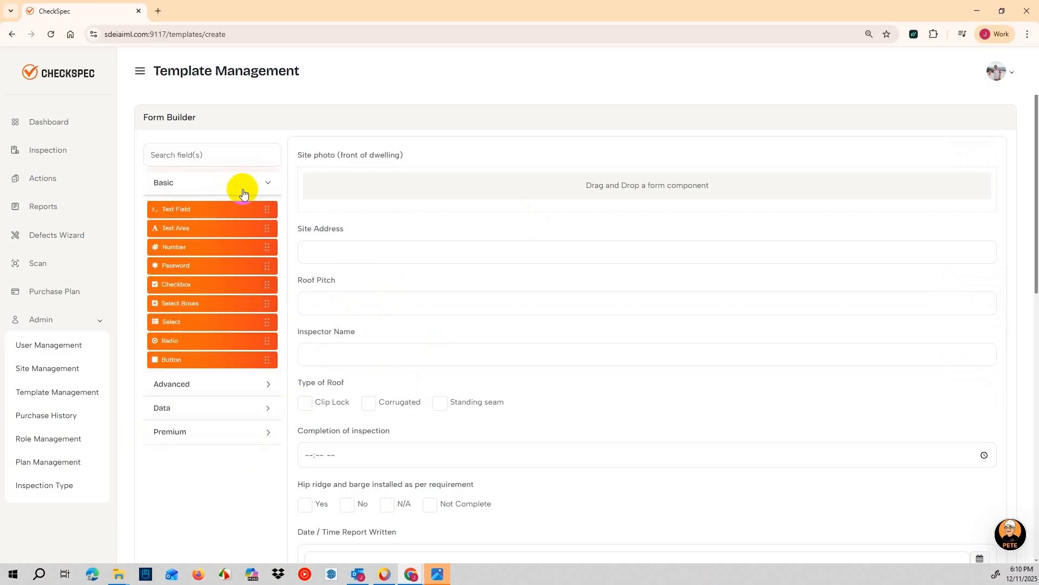